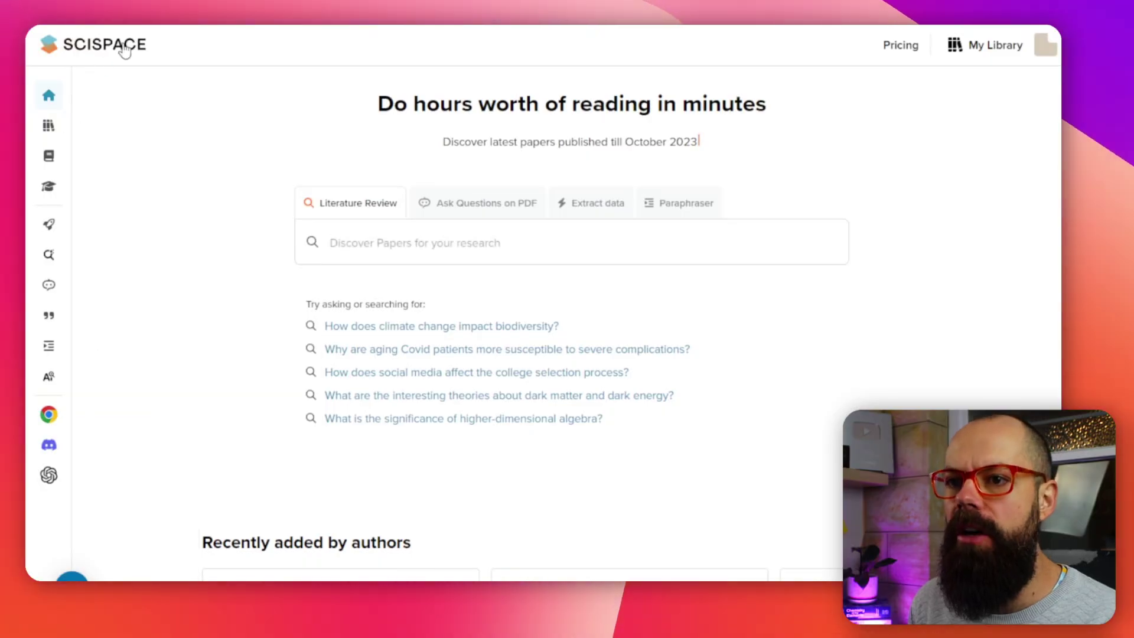
Open the page for AI-generated video abstracts and presentations and read the listed video abstract features
{"action": "mouse_move", "coordinate": [53, 95]}
{"action": "left_click", "coordinate": [59, 233]}
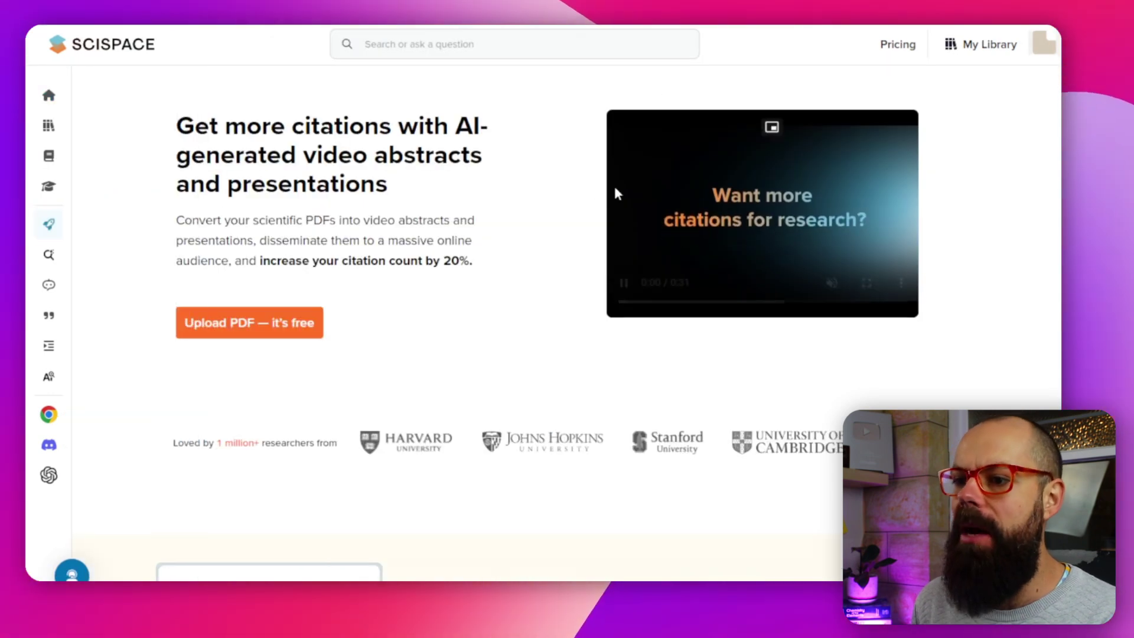
{"action": "left_click_drag", "start_coordinate": [356, 260], "coordinate": [430, 261]}
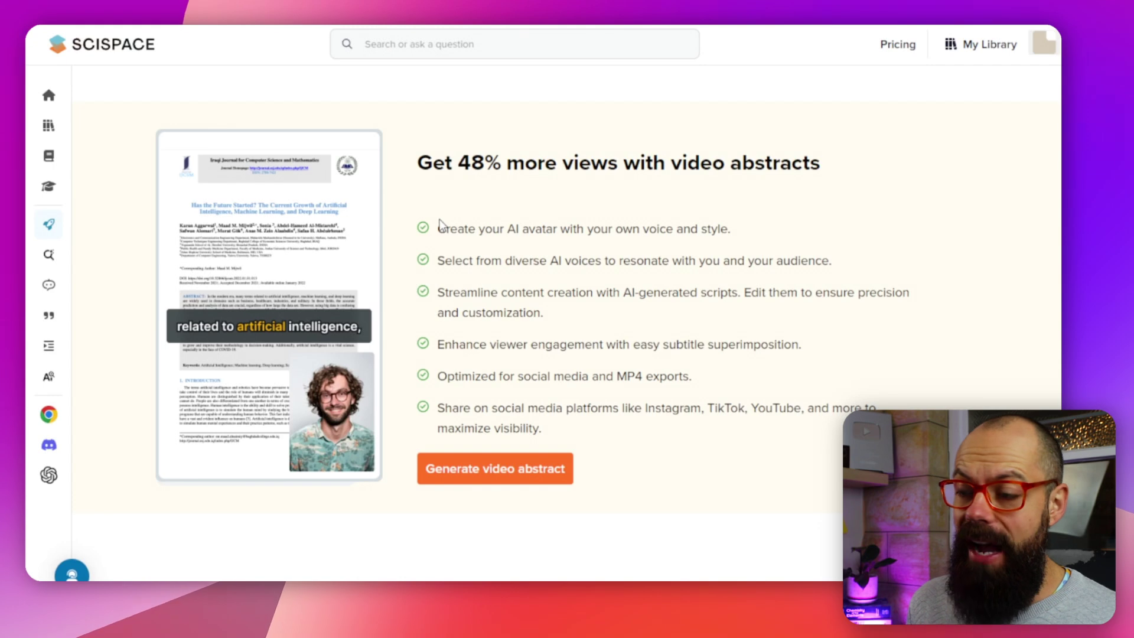
{"action": "left_click_drag", "start_coordinate": [444, 225], "coordinate": [530, 224]}
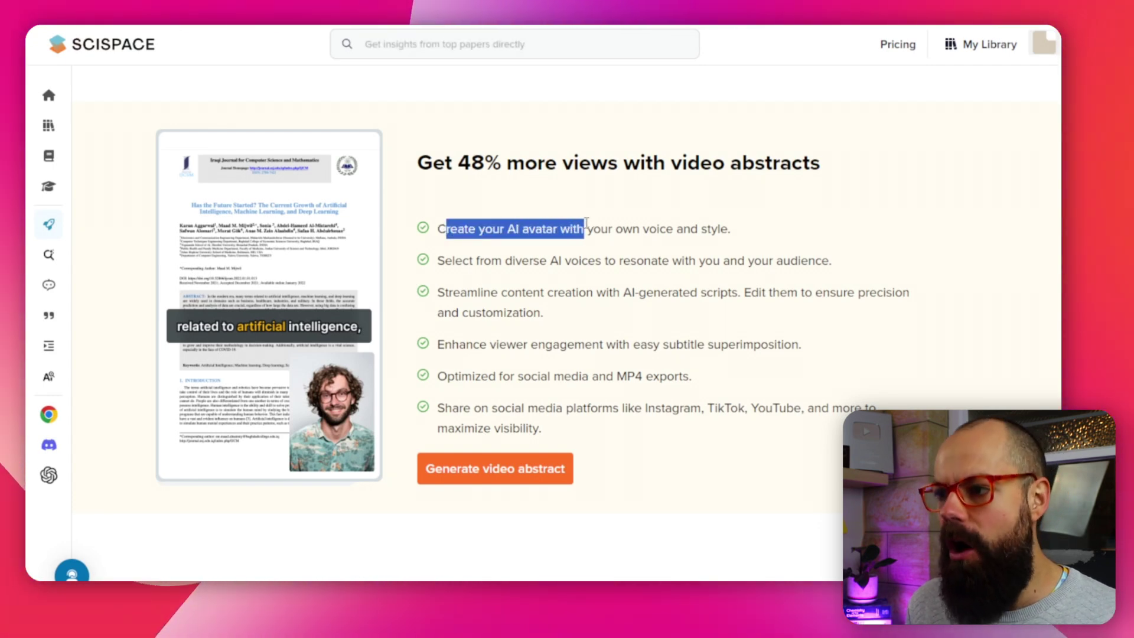
{"action": "left_click_drag", "start_coordinate": [586, 223], "coordinate": [605, 234]}
{"action": "left_click", "coordinate": [508, 265]}
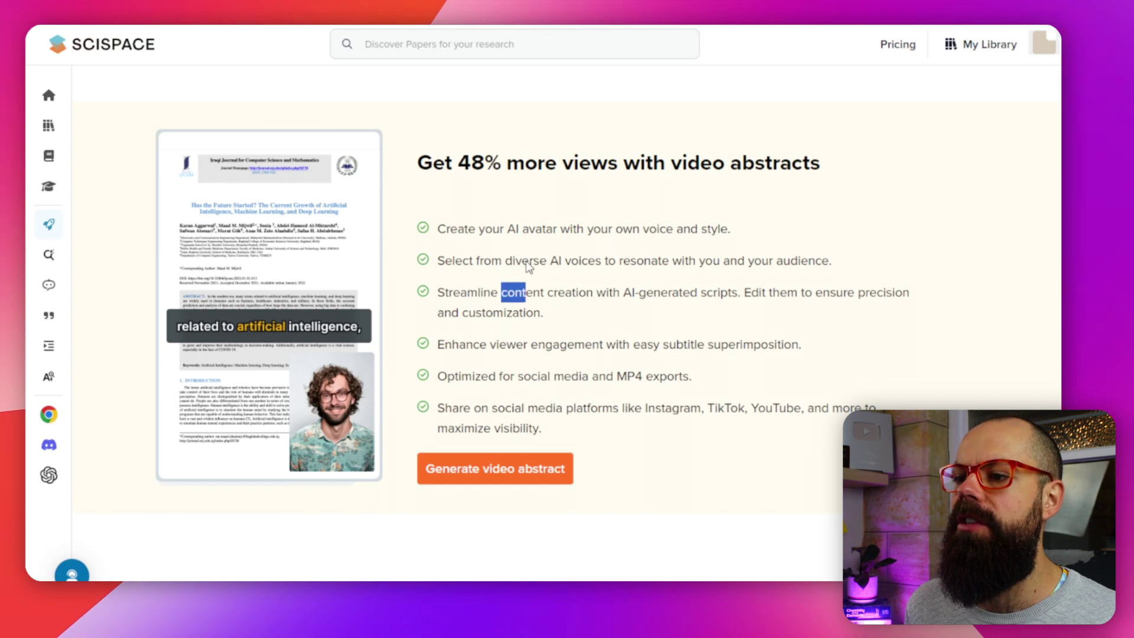
{"action": "left_click_drag", "start_coordinate": [529, 268], "coordinate": [552, 266]}
{"action": "left_click", "coordinate": [553, 266]}
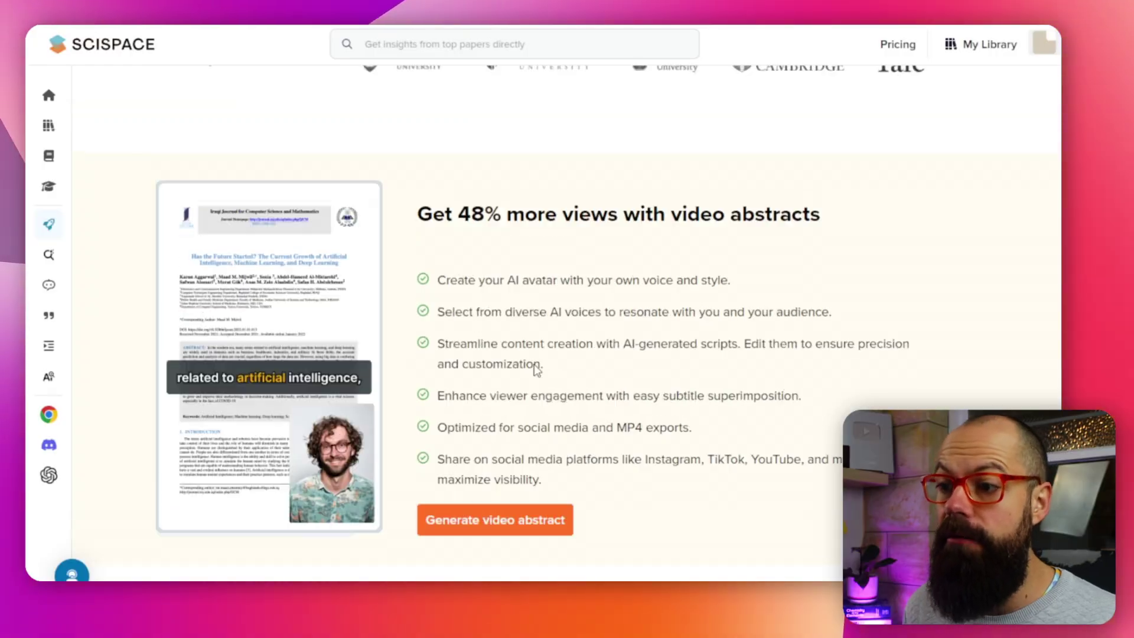
Upload the PDF "Pathway to high throughput, low cost indium-free transparent electrodes" for generating research assets
{"action": "scroll", "coordinate": [536, 369], "scroll_direction": "up", "scroll_amount": 5}
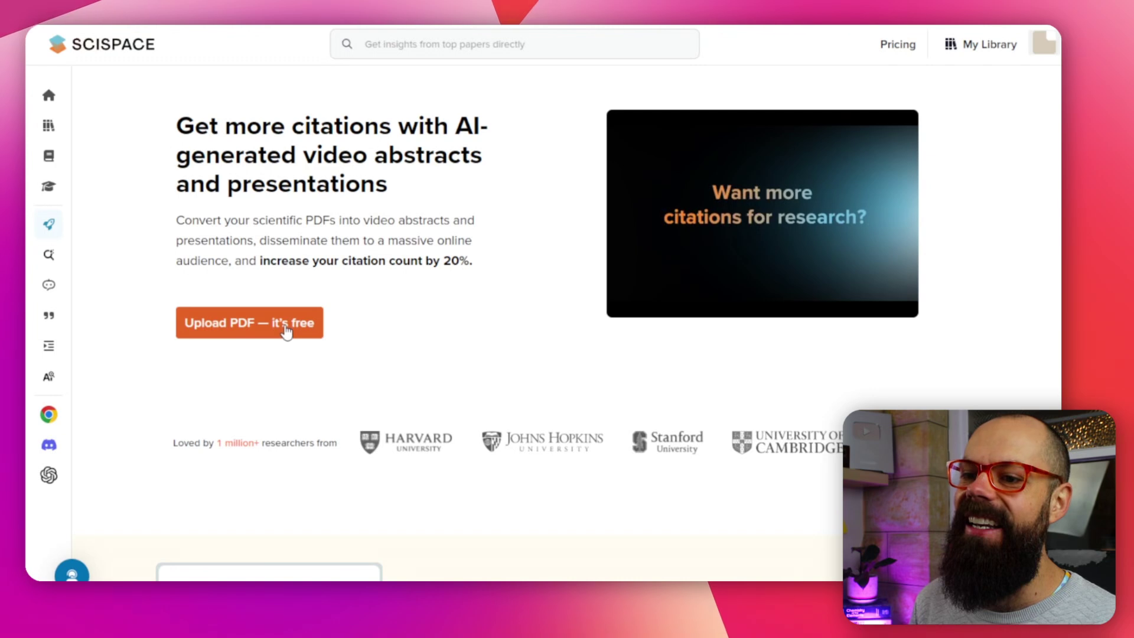
{"action": "left_click", "coordinate": [287, 330]}
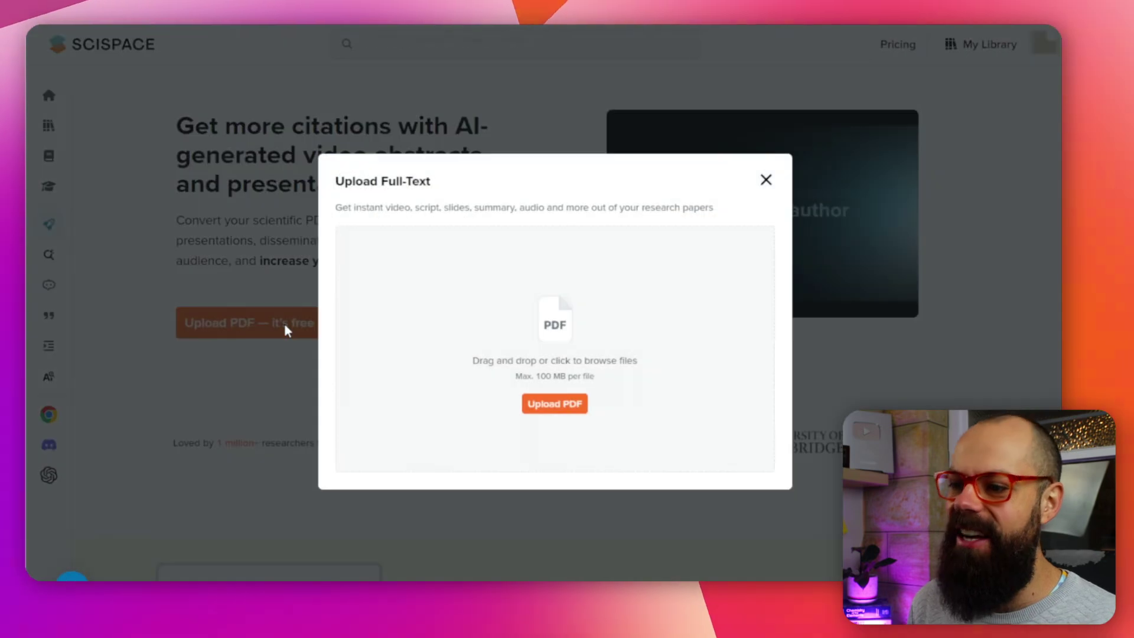
{"action": "left_click", "coordinate": [567, 337]}
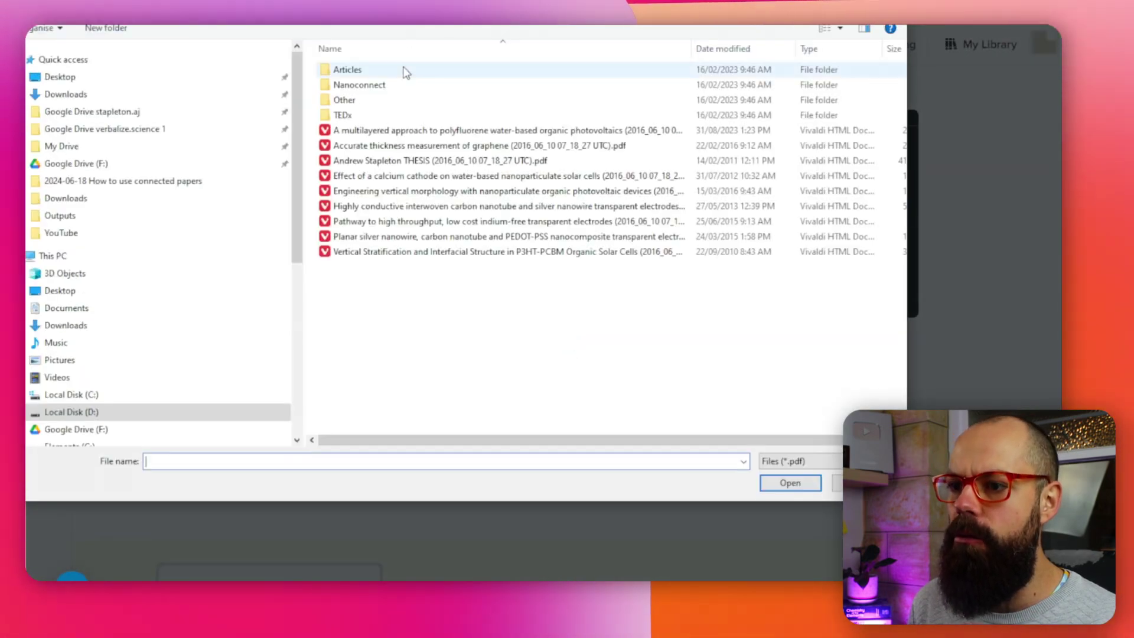
{"action": "left_click", "coordinate": [427, 222]}
{"action": "left_click", "coordinate": [791, 481]}
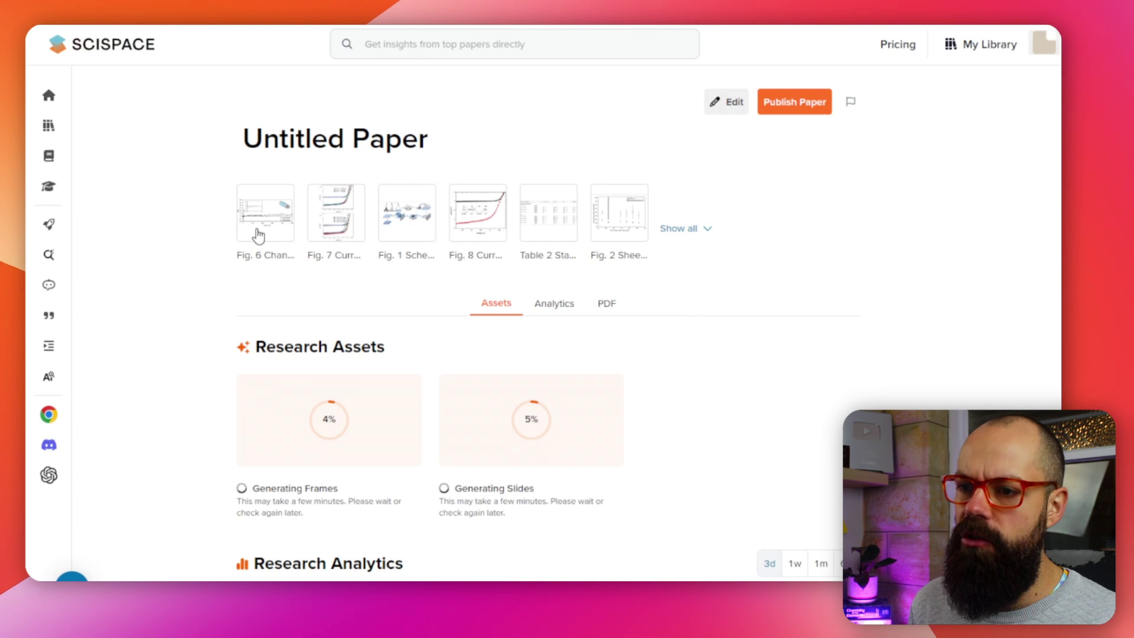
Look through the uploaded paper's research assets, reader analytics and embedded PDF
{"action": "scroll", "coordinate": [489, 241], "scroll_direction": "down", "scroll_amount": 2}
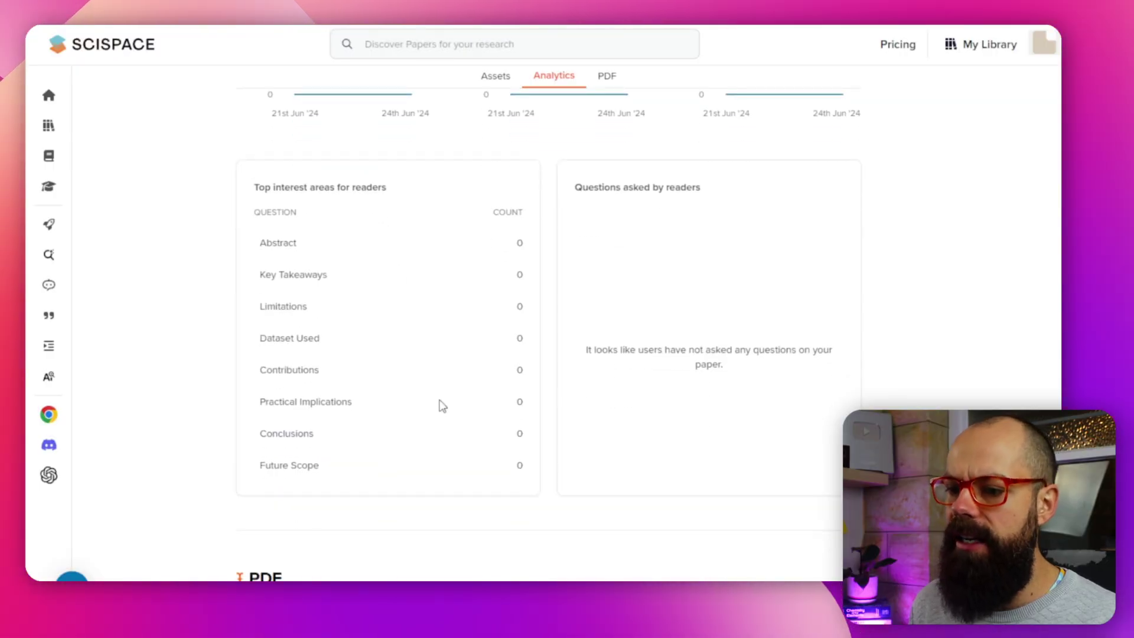
{"action": "scroll", "coordinate": [469, 402], "scroll_direction": "down", "scroll_amount": 7}
{"action": "scroll", "coordinate": [474, 388], "scroll_direction": "up", "scroll_amount": 5}
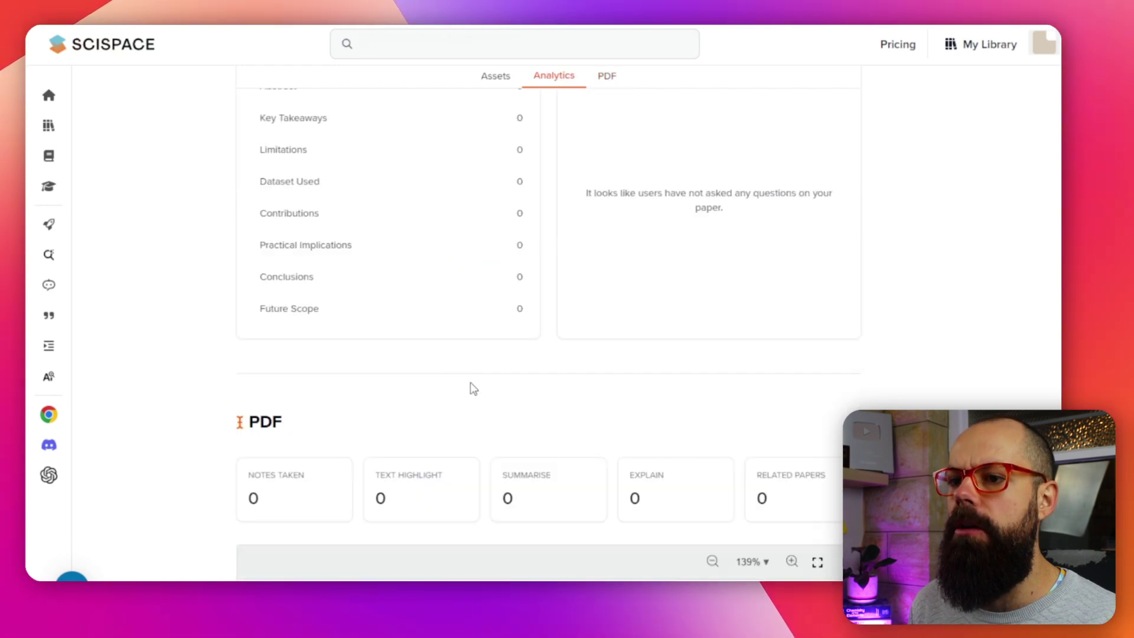
{"action": "scroll", "coordinate": [511, 432], "scroll_direction": "down", "scroll_amount": 6}
{"action": "scroll", "coordinate": [246, 142], "scroll_direction": "up", "scroll_amount": 1}
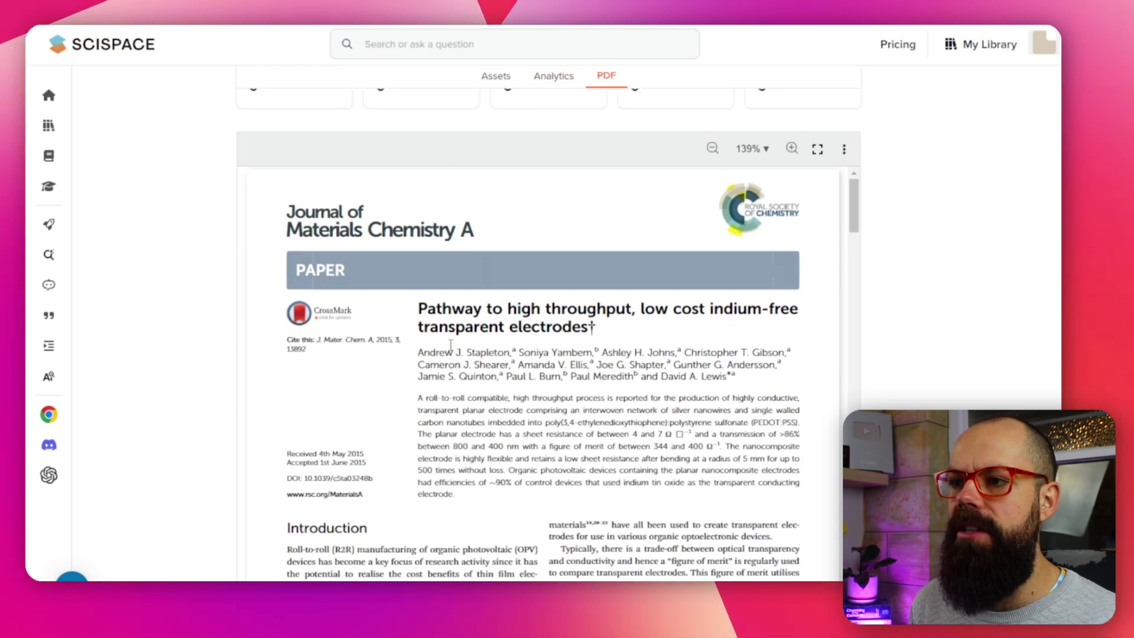
{"action": "scroll", "coordinate": [709, 378], "scroll_direction": "up", "scroll_amount": 10}
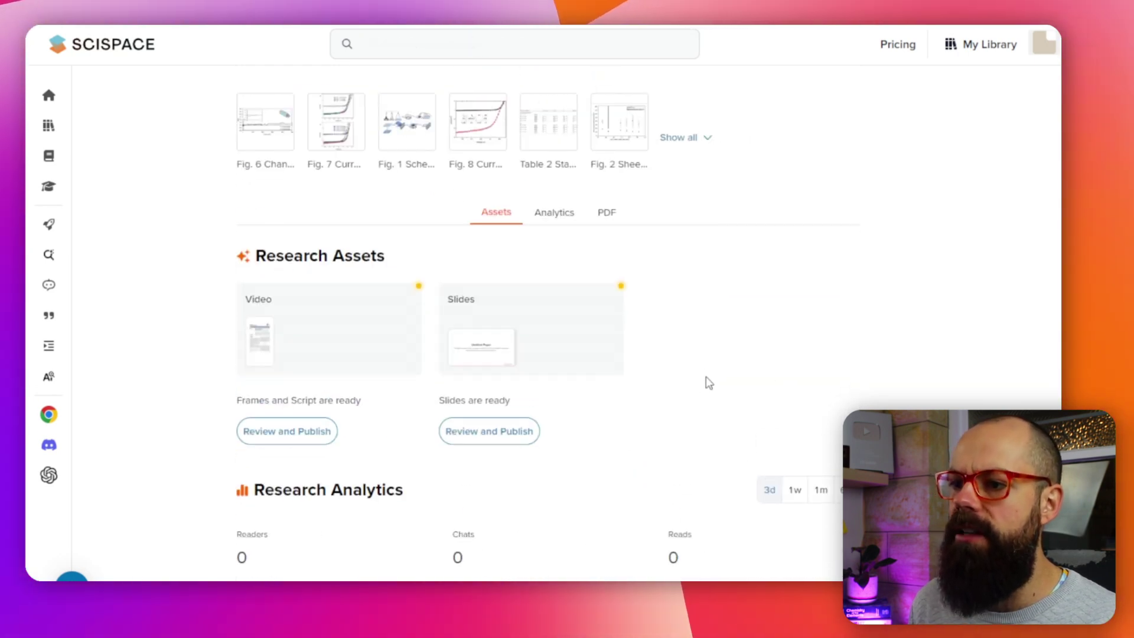
View the generated video asset and open its frames and script for editing
{"action": "mouse_move", "coordinate": [313, 467]}
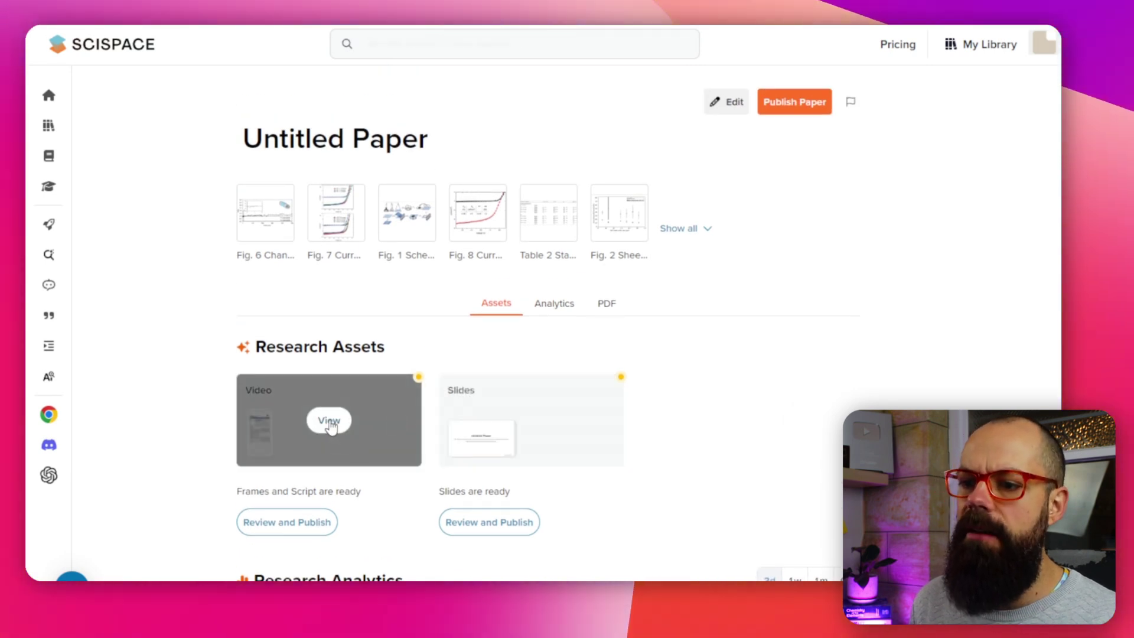
{"action": "left_click", "coordinate": [329, 421]}
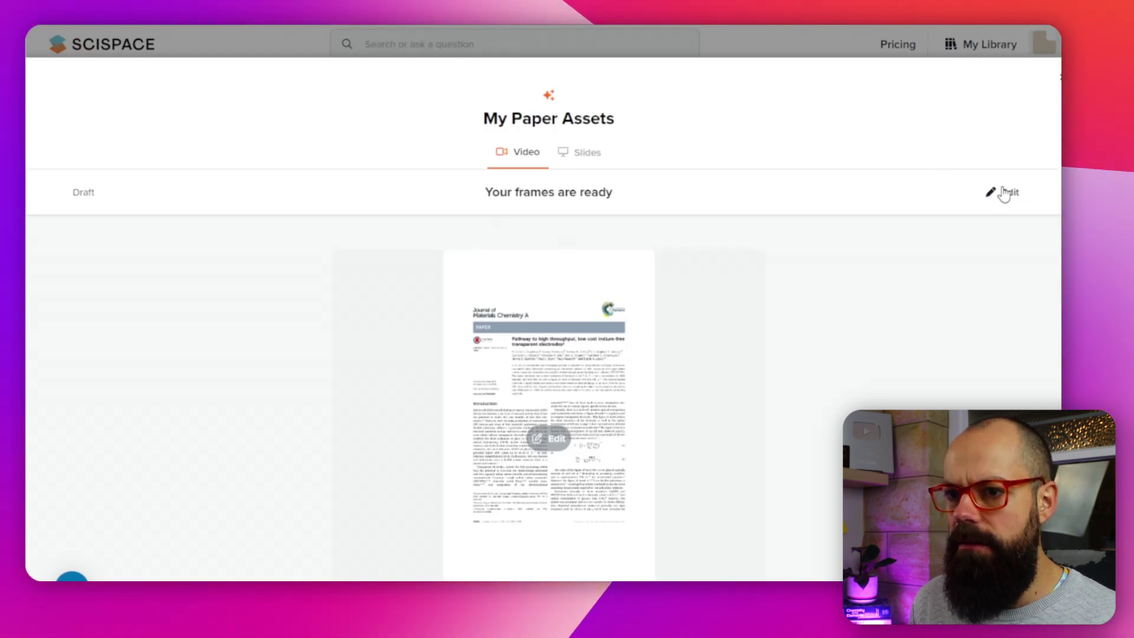
{"action": "left_click", "coordinate": [1005, 193]}
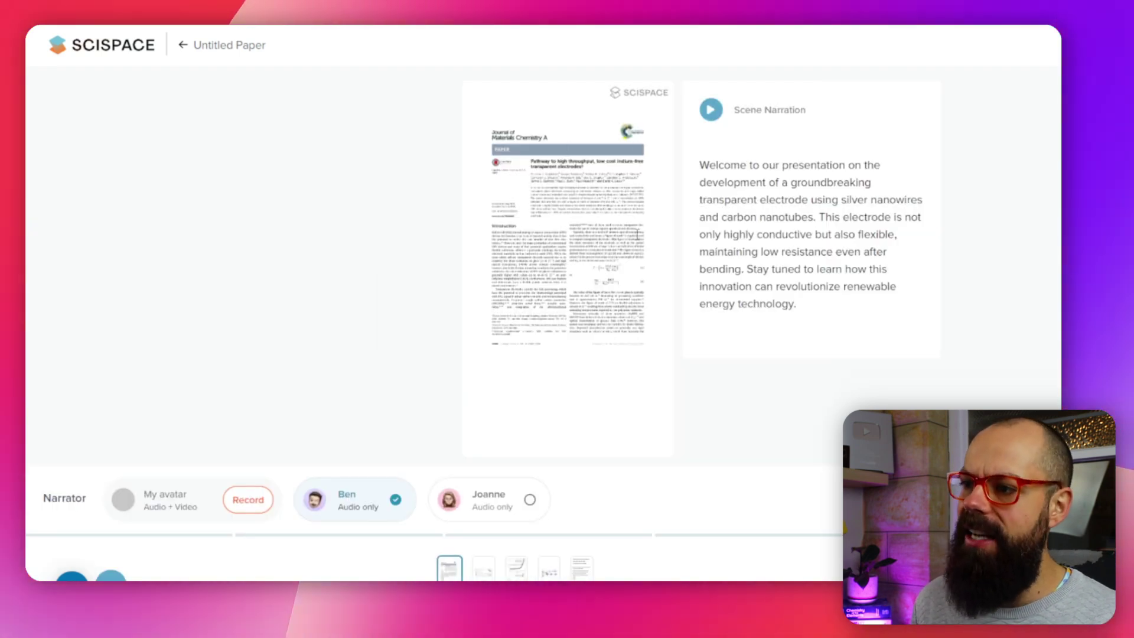
Review the scene narration of the first frame, the fabrication diagram and the graph frames
{"action": "left_click_drag", "start_coordinate": [700, 164], "coordinate": [805, 317]}
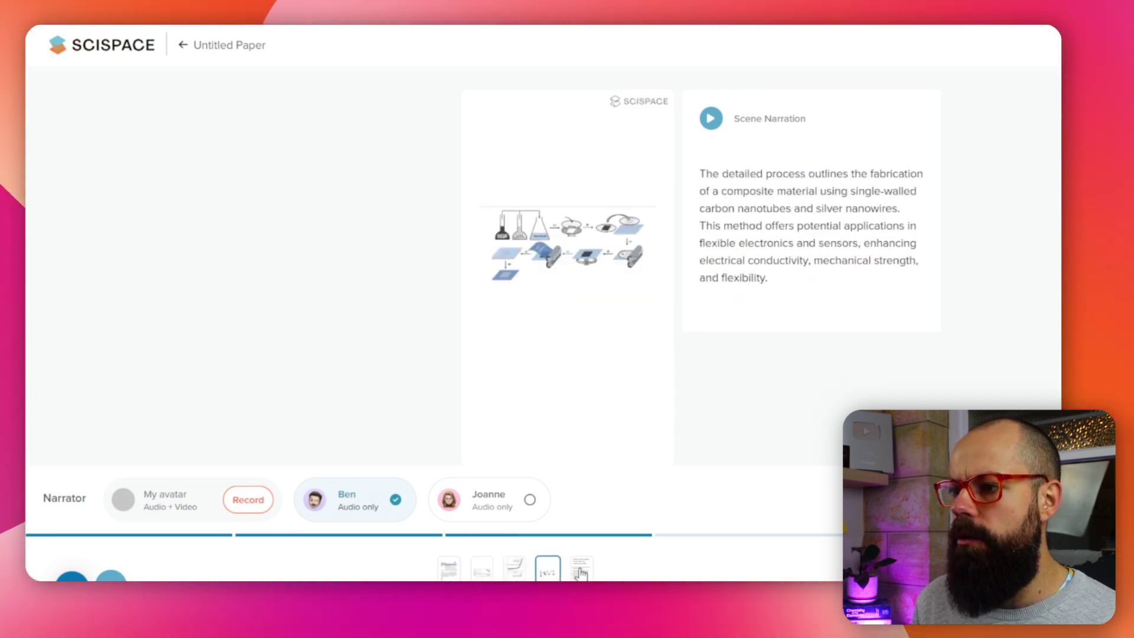
{"action": "left_click", "coordinate": [547, 570]}
{"action": "left_click", "coordinate": [516, 569]}
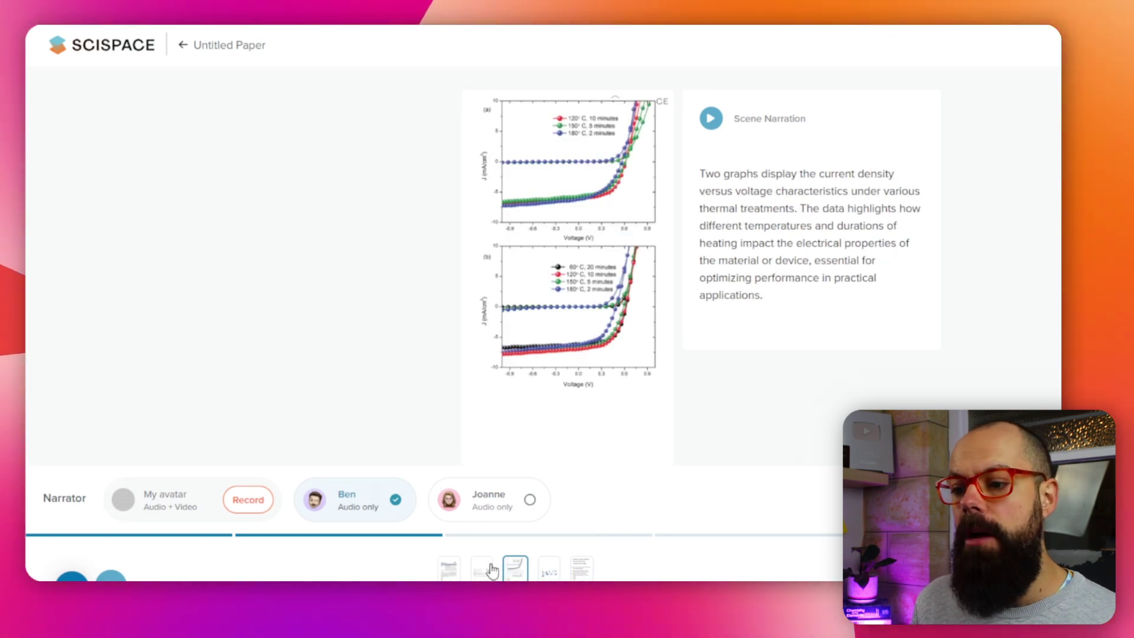
{"action": "left_click", "coordinate": [490, 570]}
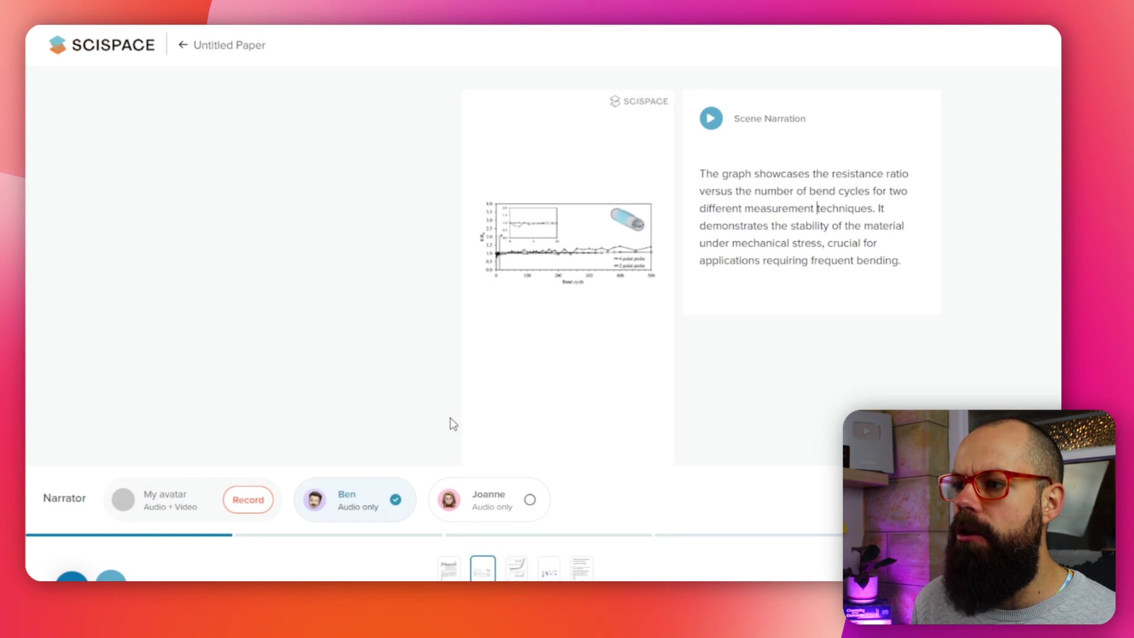
{"action": "left_click", "coordinate": [515, 570]}
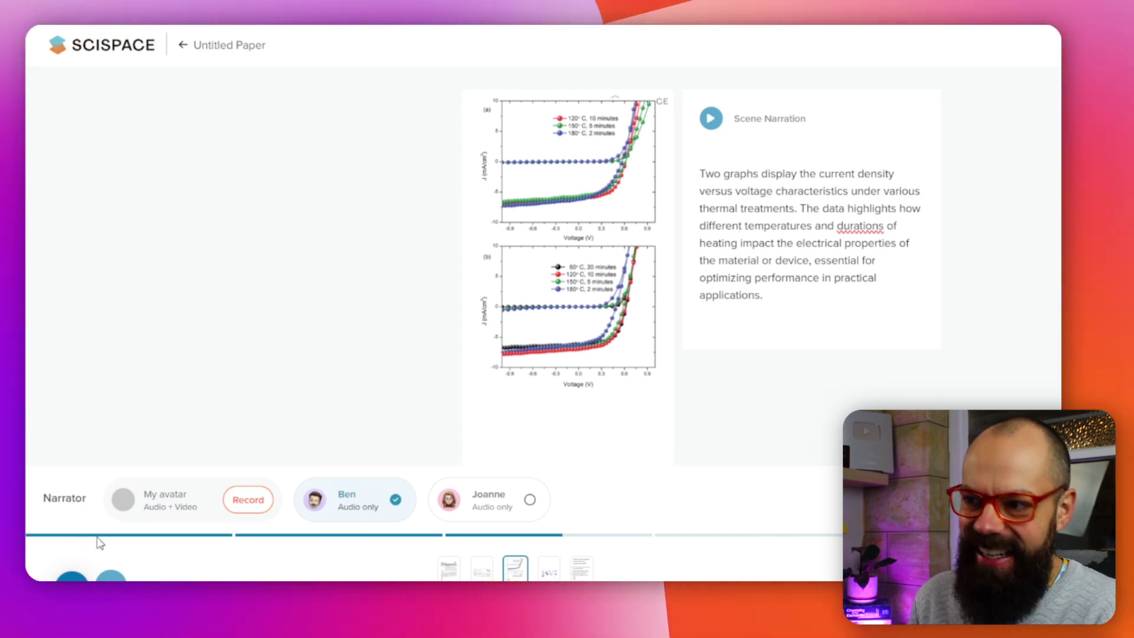
Preview the video narration from the first scene and continue to the bend-cycle graph scene
{"action": "left_click", "coordinate": [449, 570]}
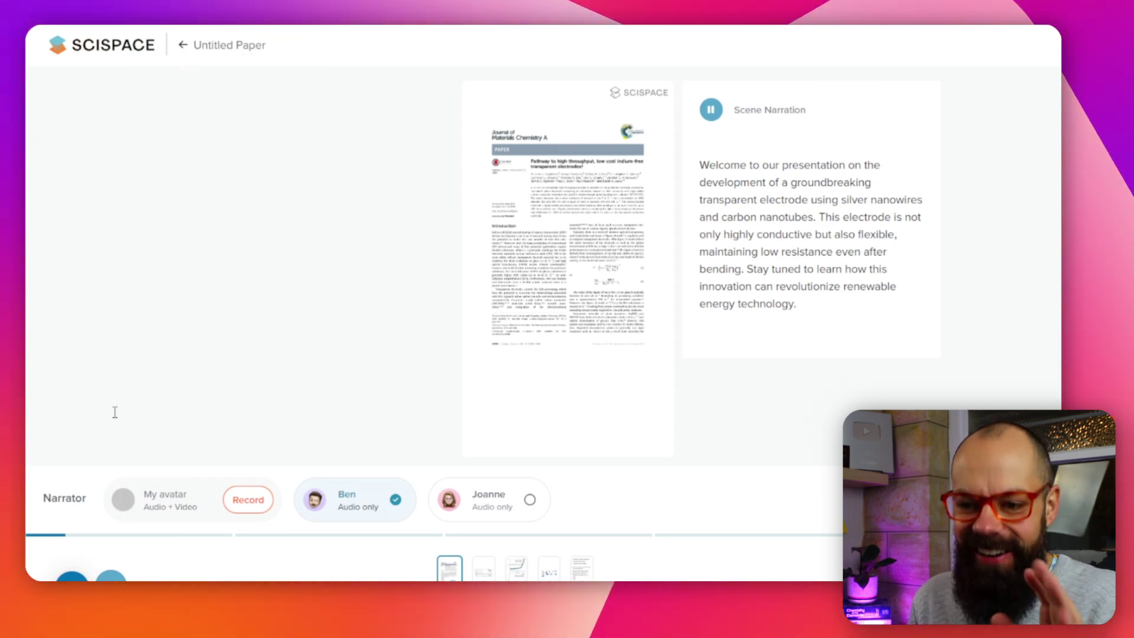
{"action": "key", "text": "space"}
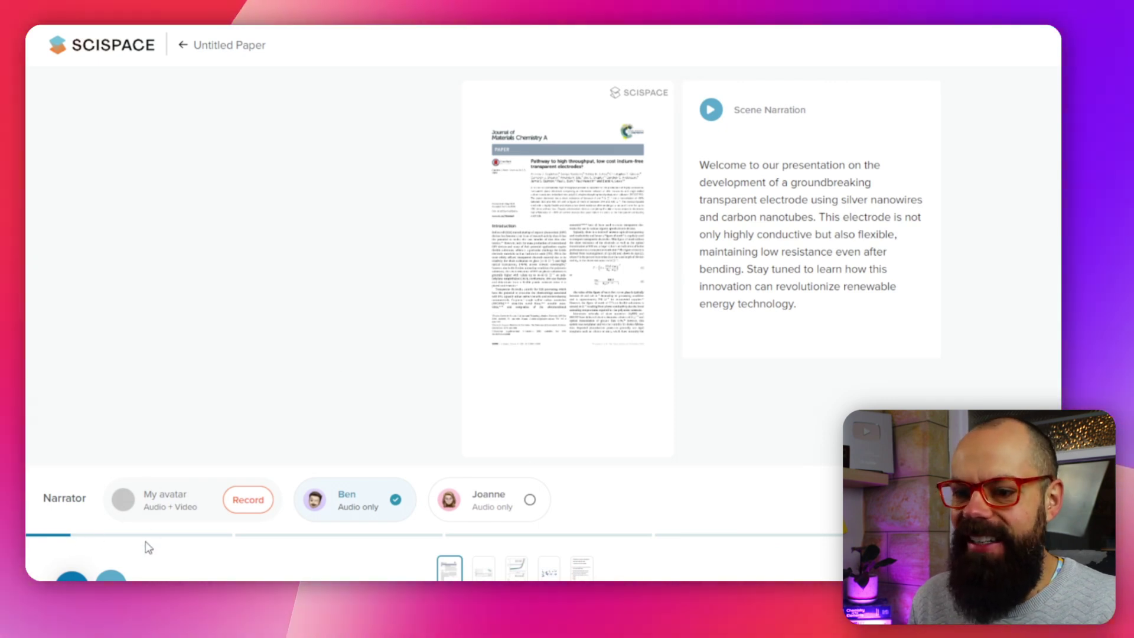
{"action": "key", "text": "Right"}
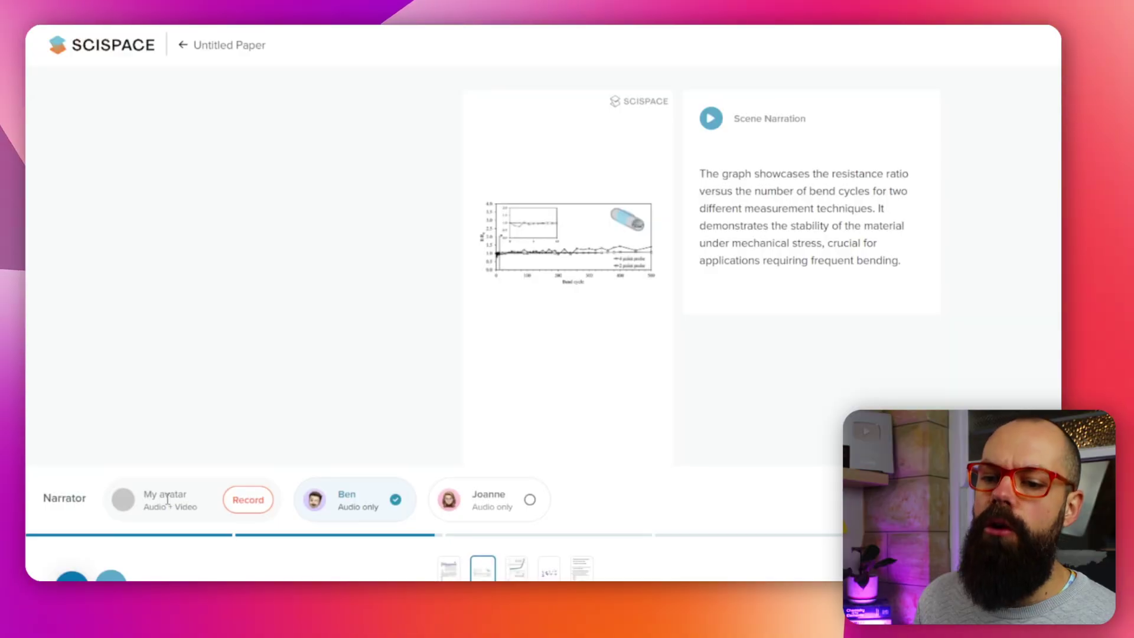
Request recording of a personal avatar as narrator and proceed with claiming the author profile and publishing the paper
{"action": "left_click", "coordinate": [234, 513]}
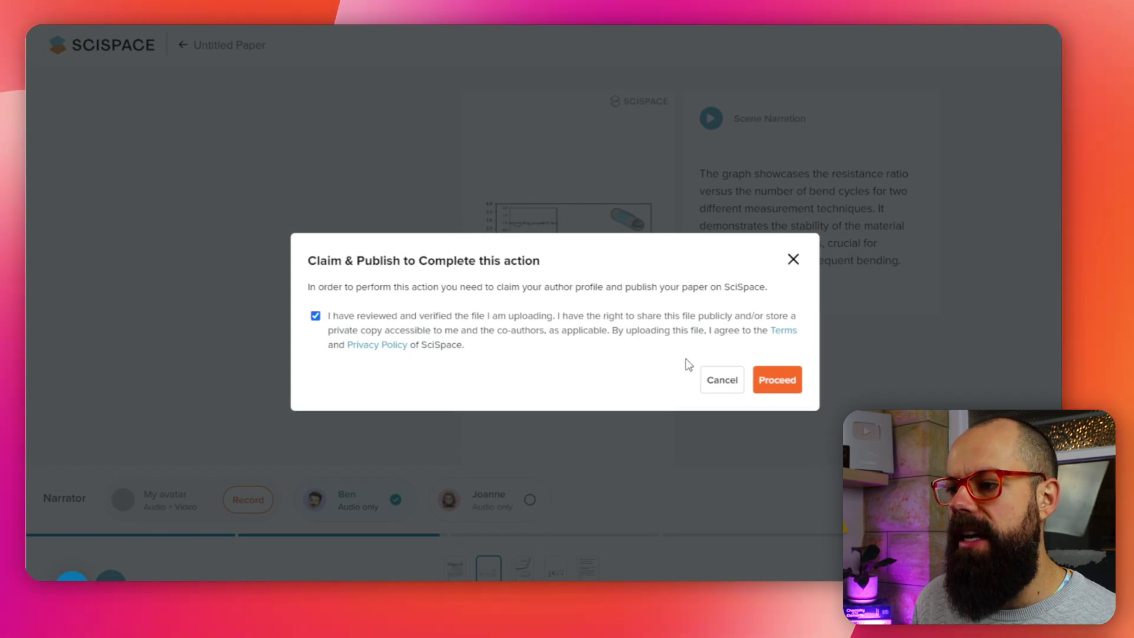
{"action": "left_click", "coordinate": [778, 380]}
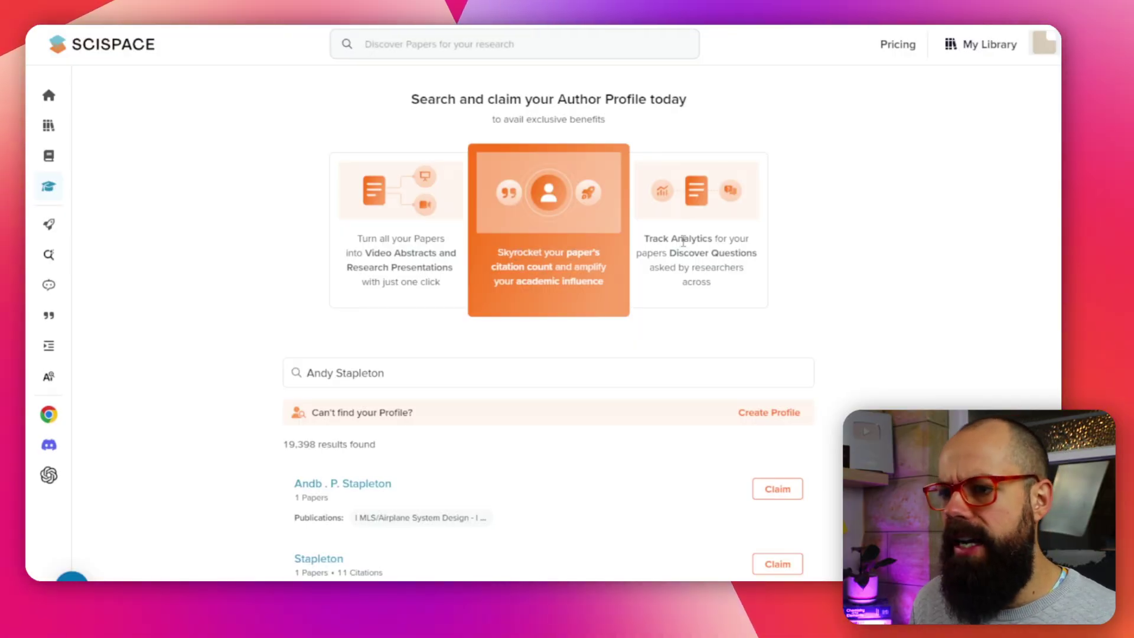
Check the author profile search results and create a new profile, entering the author's name
{"action": "scroll", "coordinate": [621, 282], "scroll_direction": "down", "scroll_amount": 3}
{"action": "scroll", "coordinate": [448, 314], "scroll_direction": "up", "scroll_amount": 1}
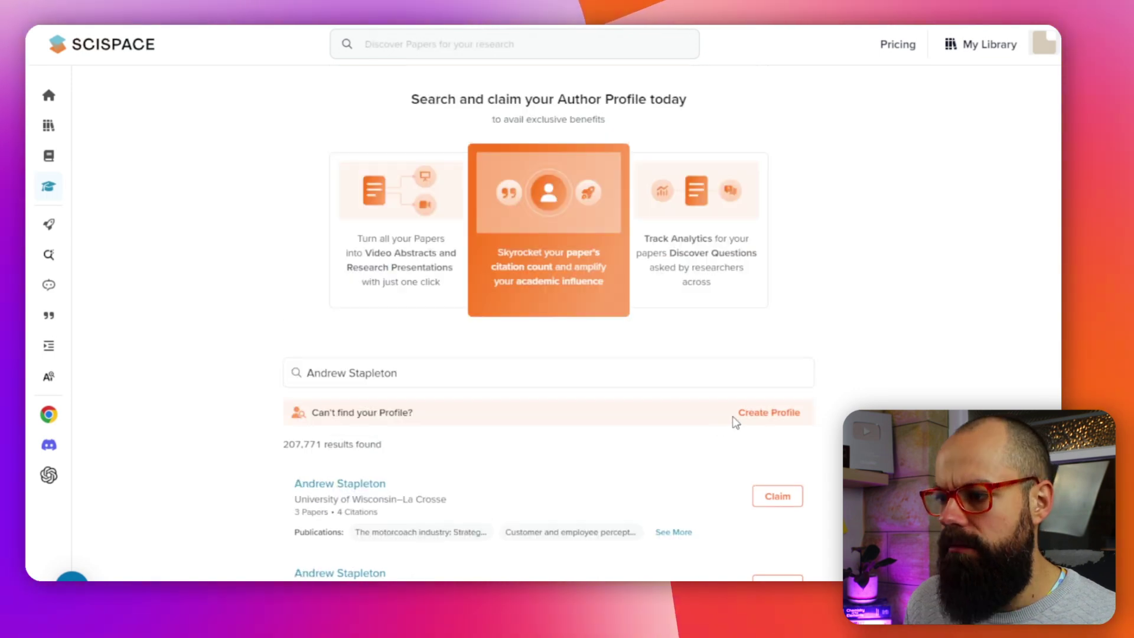
{"action": "left_click", "coordinate": [757, 411]}
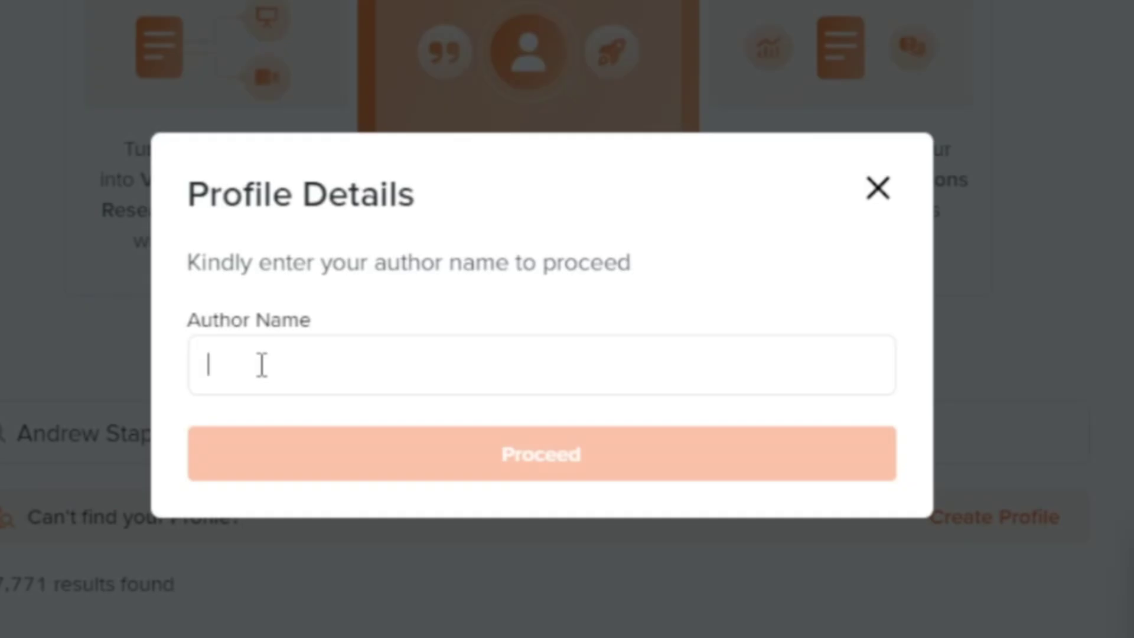
{"action": "type", "text": "A"}
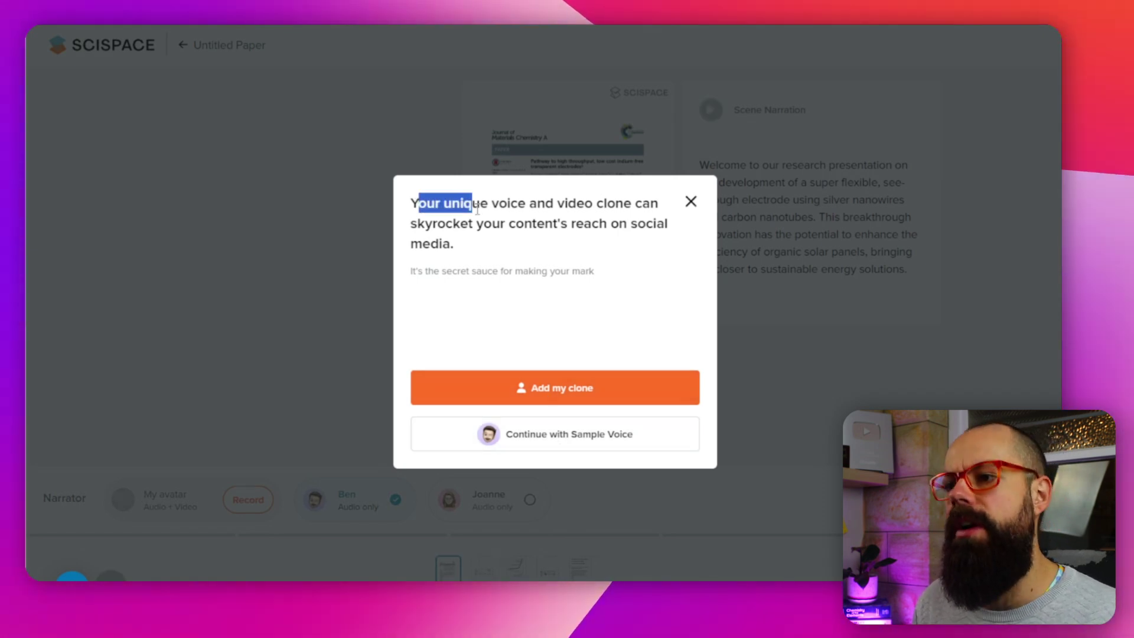
Read the voice and video clone offer and continue with the sample voice instead
{"action": "left_click_drag", "start_coordinate": [495, 211], "coordinate": [506, 216]}
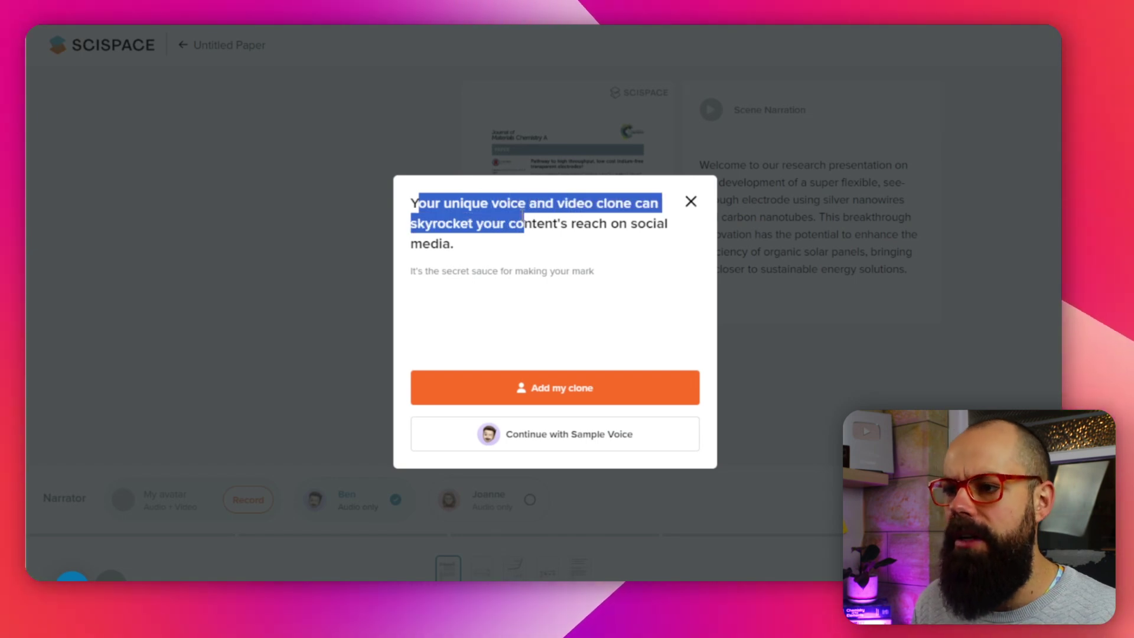
{"action": "left_click", "coordinate": [527, 216]}
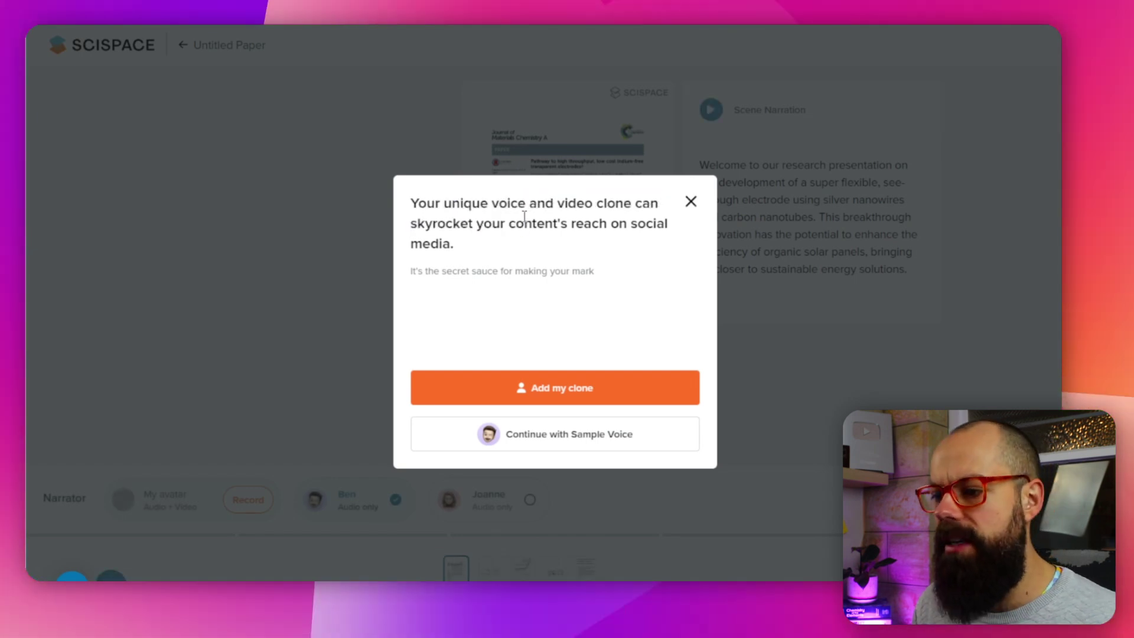
{"action": "left_click", "coordinate": [602, 420]}
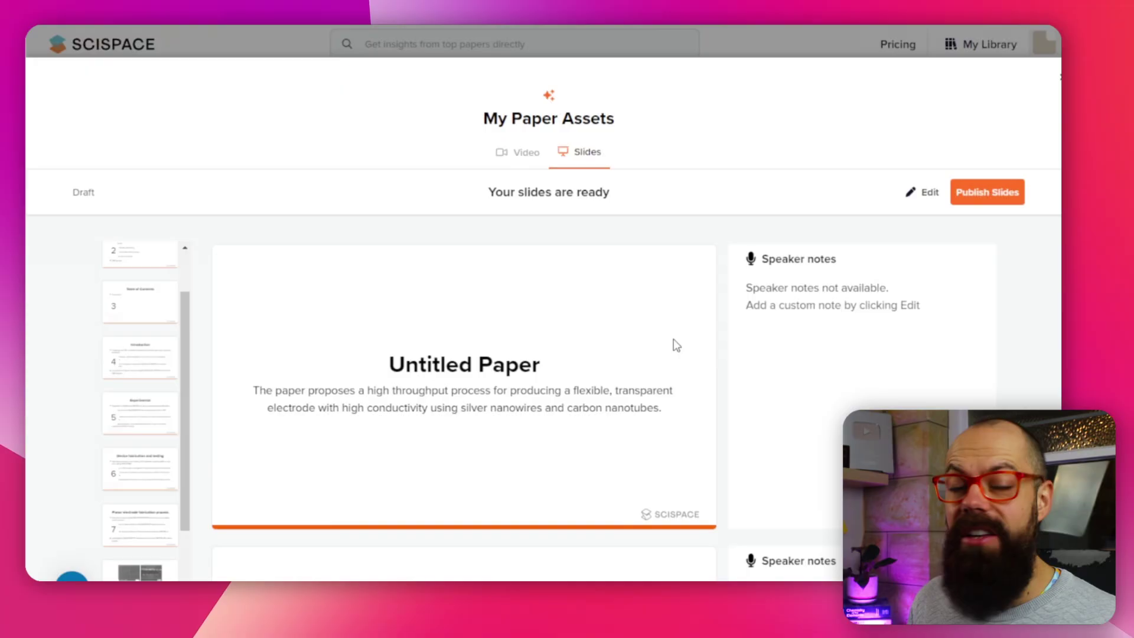
Examine the generated slides and speaker notes from the title slide to the introduction
{"action": "scroll", "coordinate": [660, 328], "scroll_direction": "down", "scroll_amount": 7}
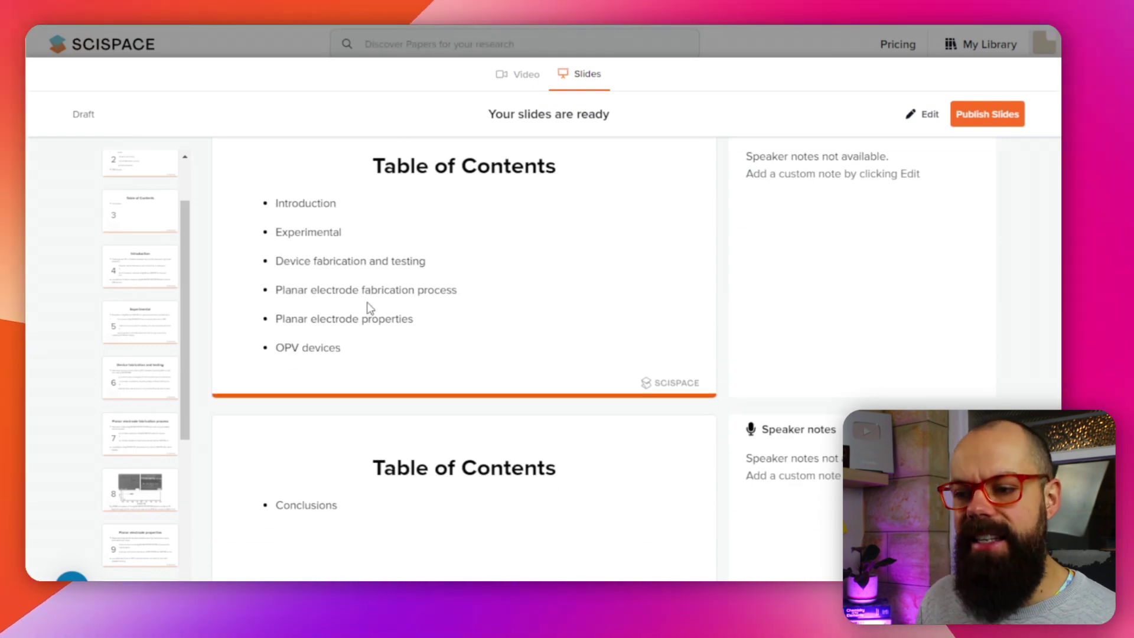
{"action": "scroll", "coordinate": [371, 305], "scroll_direction": "down", "scroll_amount": 5}
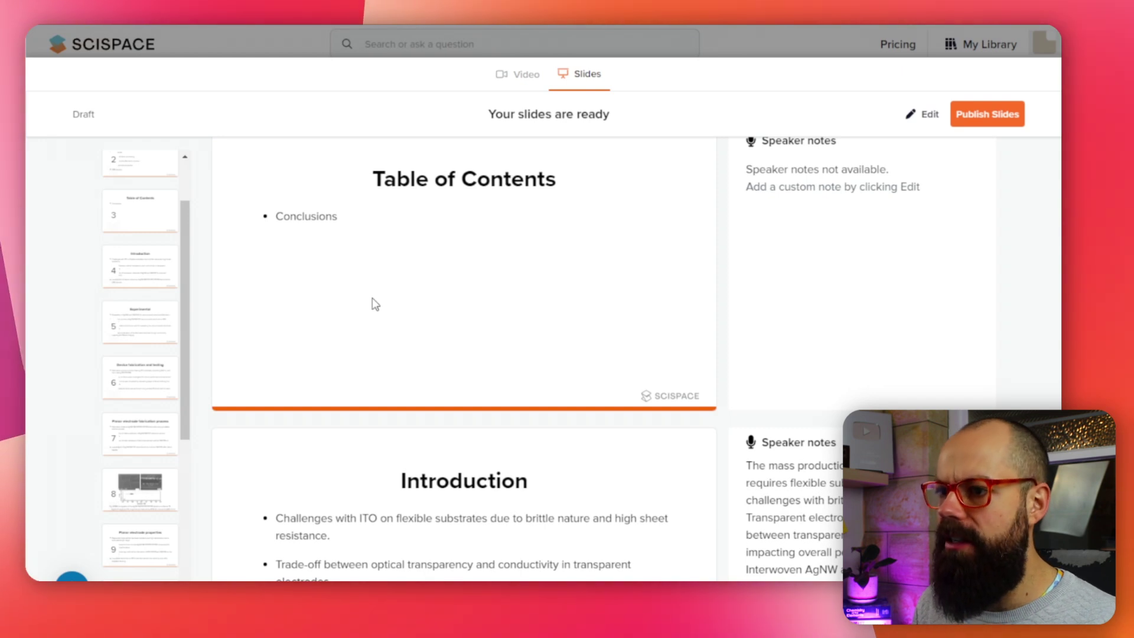
{"action": "scroll", "coordinate": [375, 304], "scroll_direction": "up", "scroll_amount": 2}
{"action": "scroll", "coordinate": [378, 330], "scroll_direction": "up", "scroll_amount": 5}
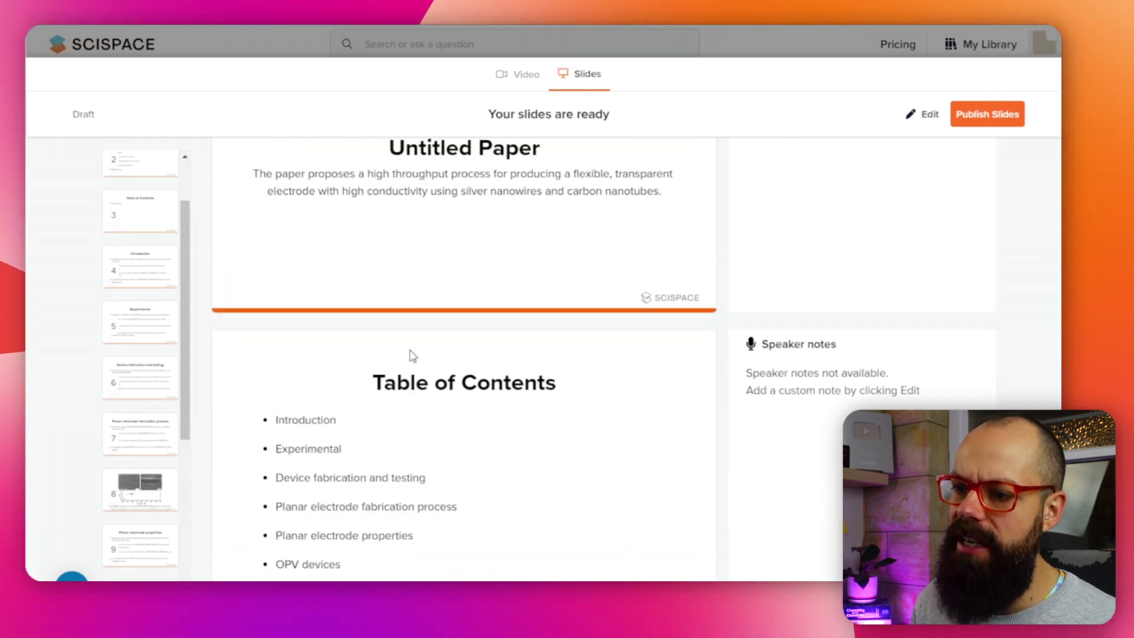
{"action": "scroll", "coordinate": [414, 343], "scroll_direction": "down", "scroll_amount": 5}
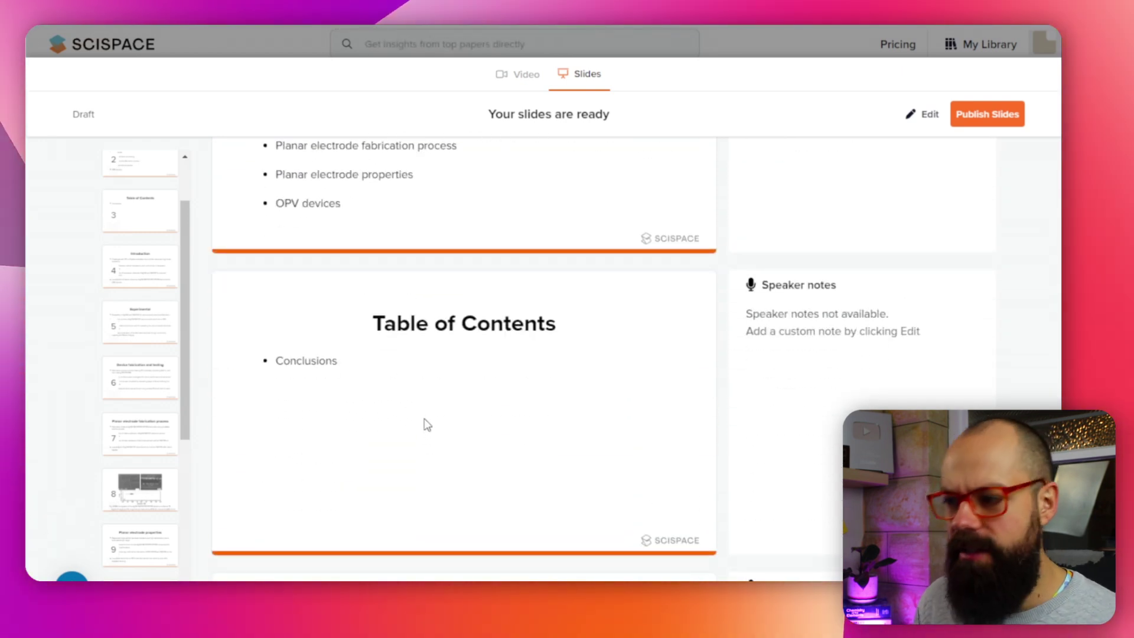
Examine the remaining generated slides and speaker notes, from the table of contents through the figures and conclusions to the closing slide
{"action": "scroll", "coordinate": [422, 389], "scroll_direction": "down", "scroll_amount": 2}
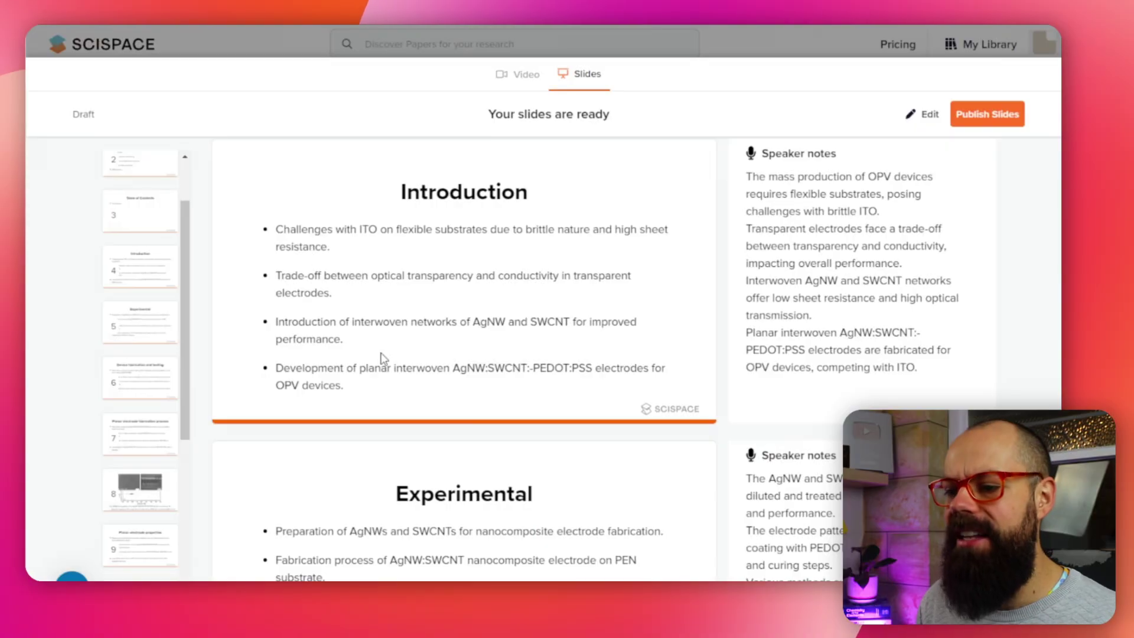
{"action": "scroll", "coordinate": [383, 358], "scroll_direction": "down", "scroll_amount": 2}
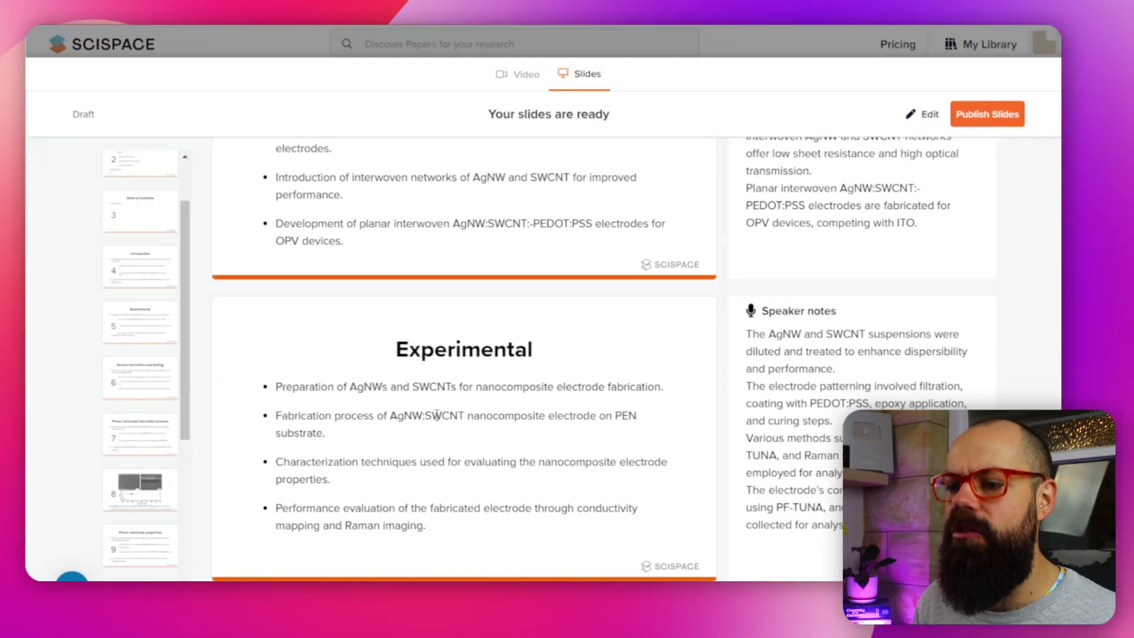
{"action": "scroll", "coordinate": [343, 391], "scroll_direction": "down", "scroll_amount": 7}
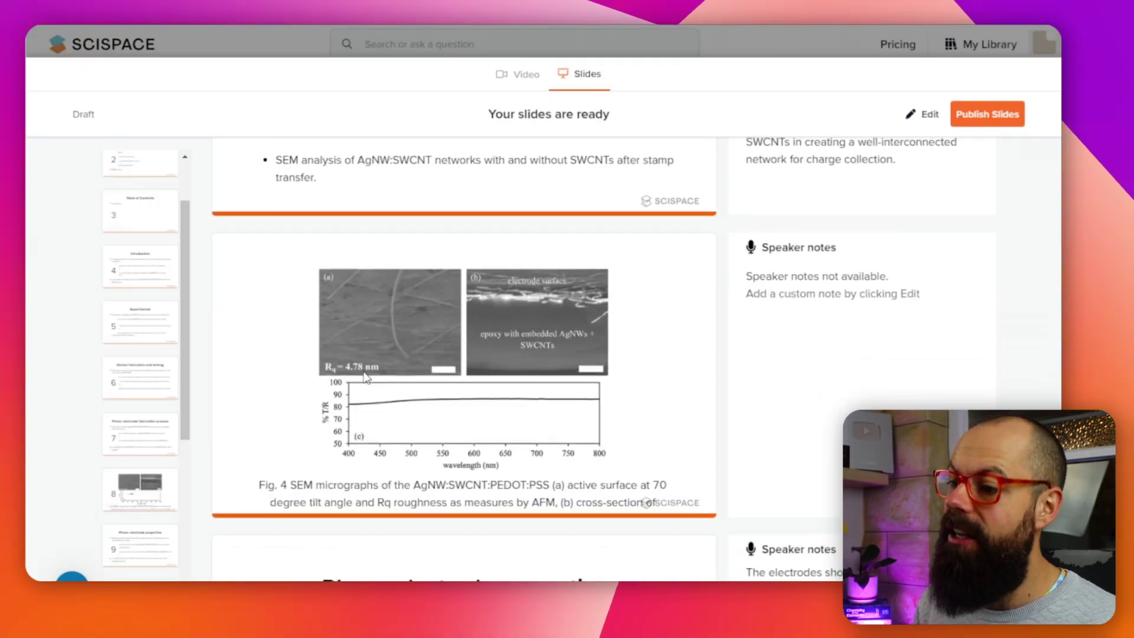
{"action": "scroll", "coordinate": [535, 337], "scroll_direction": "down", "scroll_amount": 1}
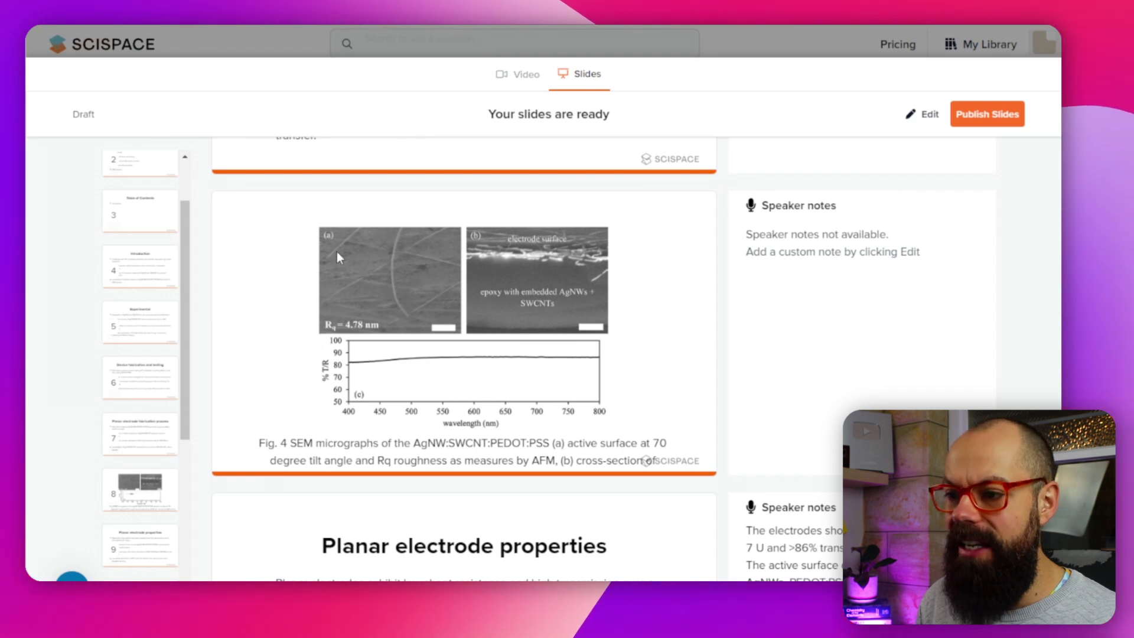
{"action": "scroll", "coordinate": [450, 304], "scroll_direction": "down", "scroll_amount": 15}
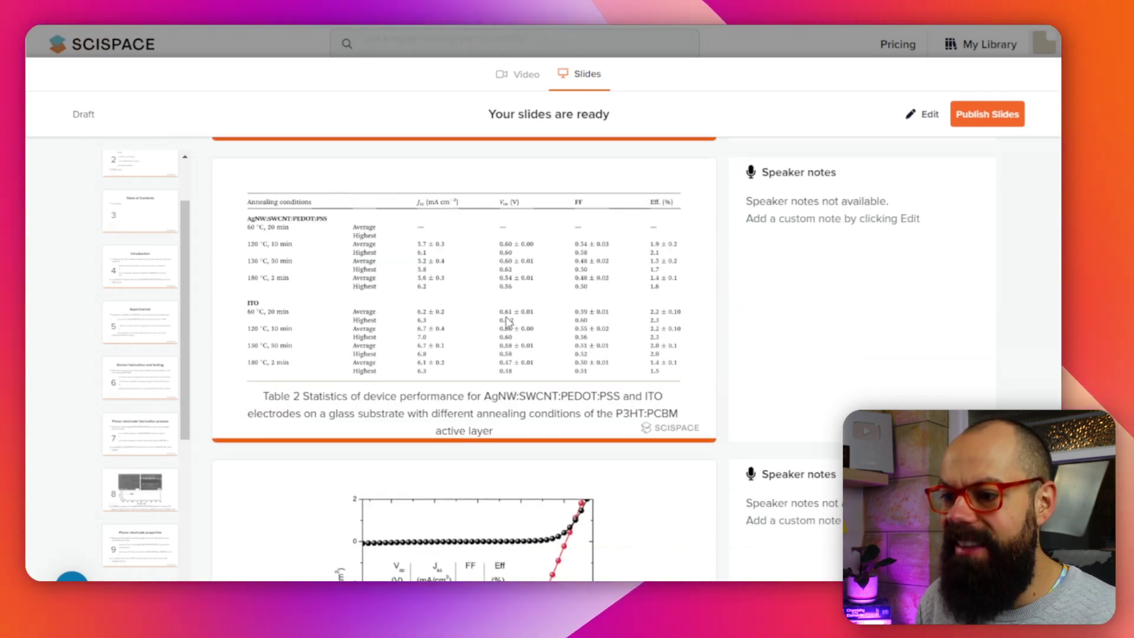
{"action": "scroll", "coordinate": [508, 321], "scroll_direction": "down", "scroll_amount": 10}
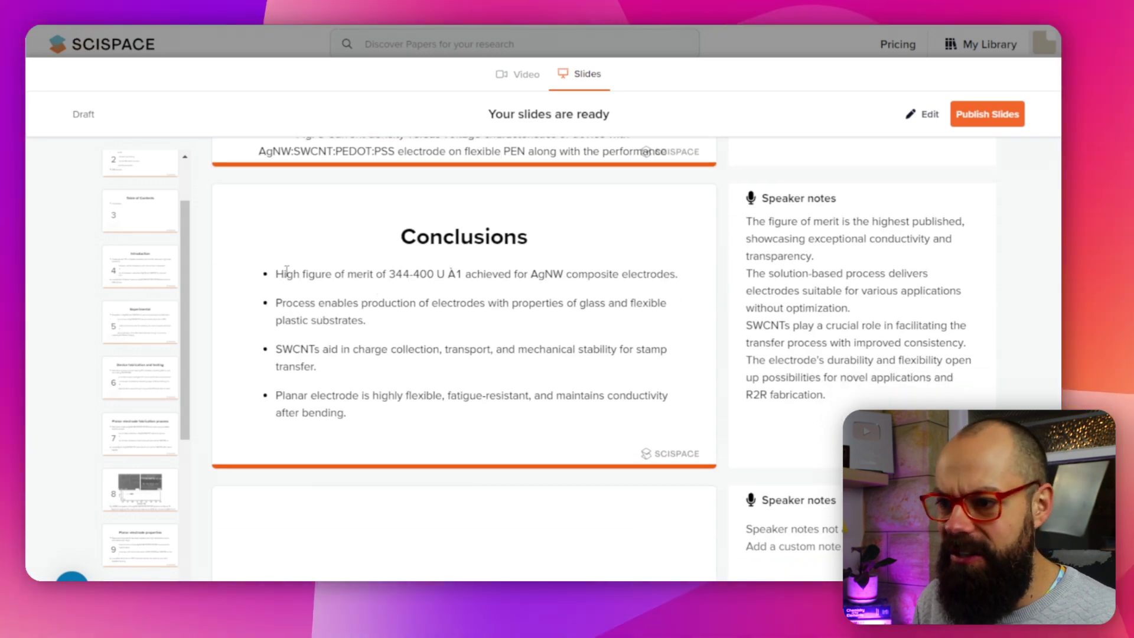
{"action": "left_click_drag", "start_coordinate": [286, 270], "coordinate": [366, 321]}
{"action": "left_click", "coordinate": [368, 350]}
{"action": "scroll", "coordinate": [389, 349], "scroll_direction": "down", "scroll_amount": 5}
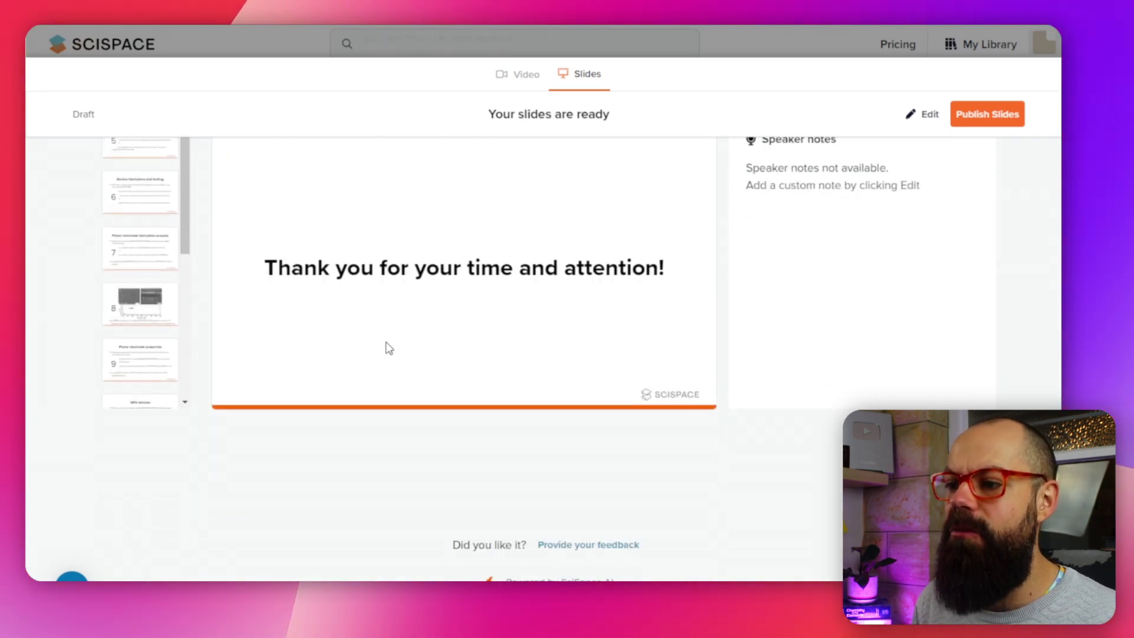
{"action": "scroll", "coordinate": [355, 360], "scroll_direction": "up", "scroll_amount": 3}
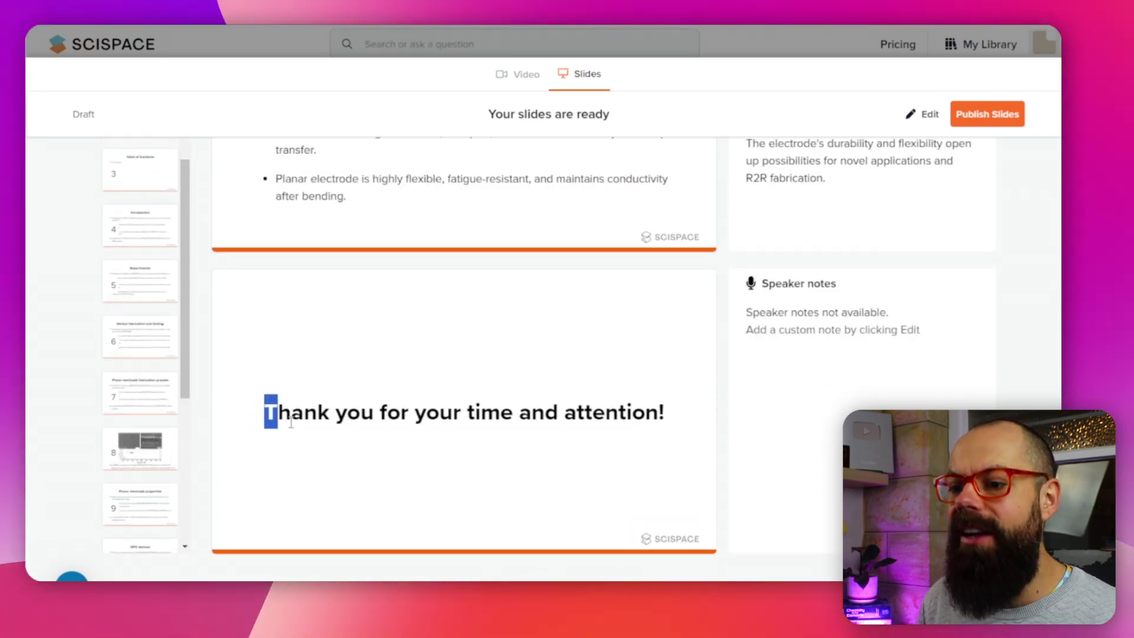
{"action": "left_click_drag", "start_coordinate": [291, 422], "coordinate": [534, 415]}
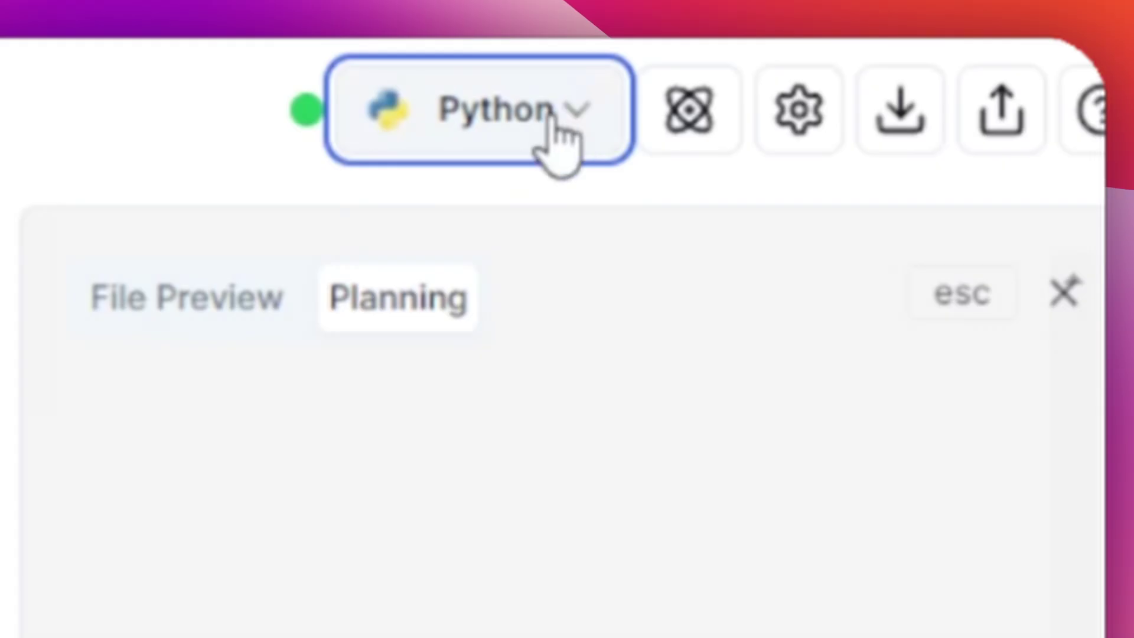
Switch to Julius and change the coding language from Python to R for the public healthcare data chat
{"action": "left_click", "coordinate": [922, 48]}
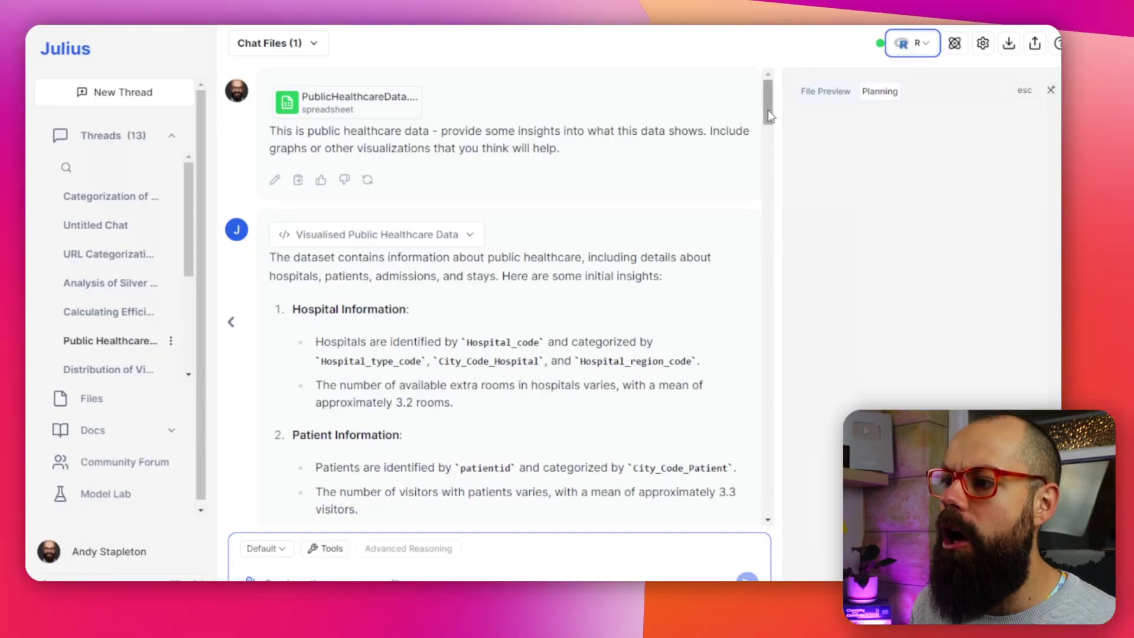
{"action": "mouse_move", "coordinate": [769, 115]}
{"action": "left_mouse_down"}
{"action": "mouse_move", "coordinate": [770, 197]}
{"action": "mouse_move", "coordinate": [770, 112]}
{"action": "left_mouse_up"}
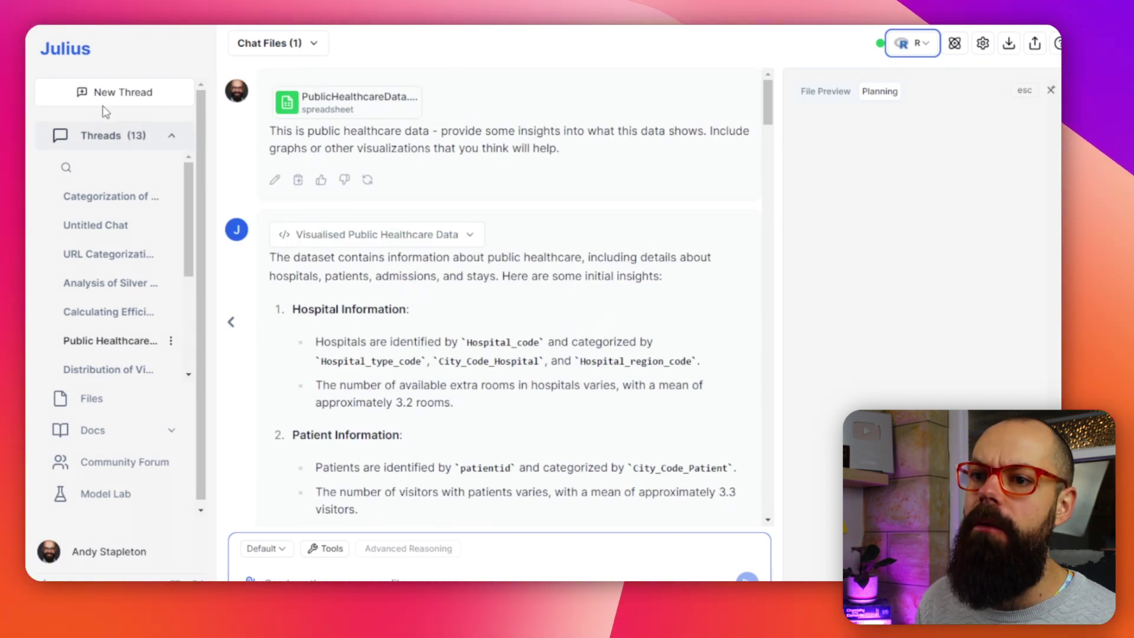
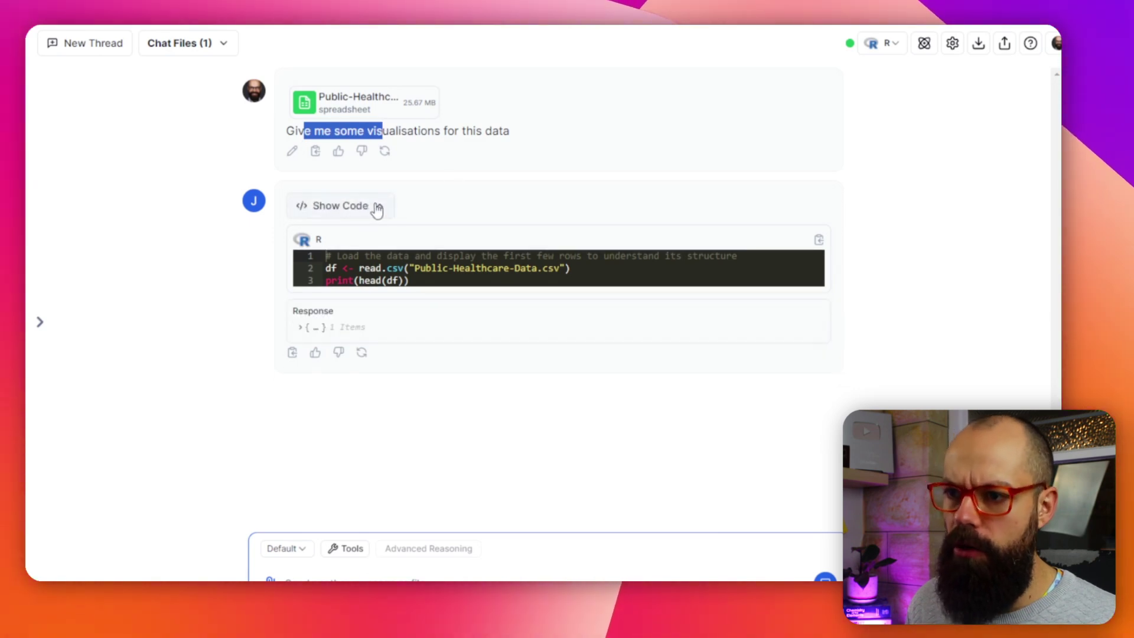
Examine the R code that loads the public healthcare data and builds the plots, comparing it with the length-of-stay chart
{"action": "scroll", "coordinate": [316, 272], "scroll_direction": "up", "scroll_amount": 3}
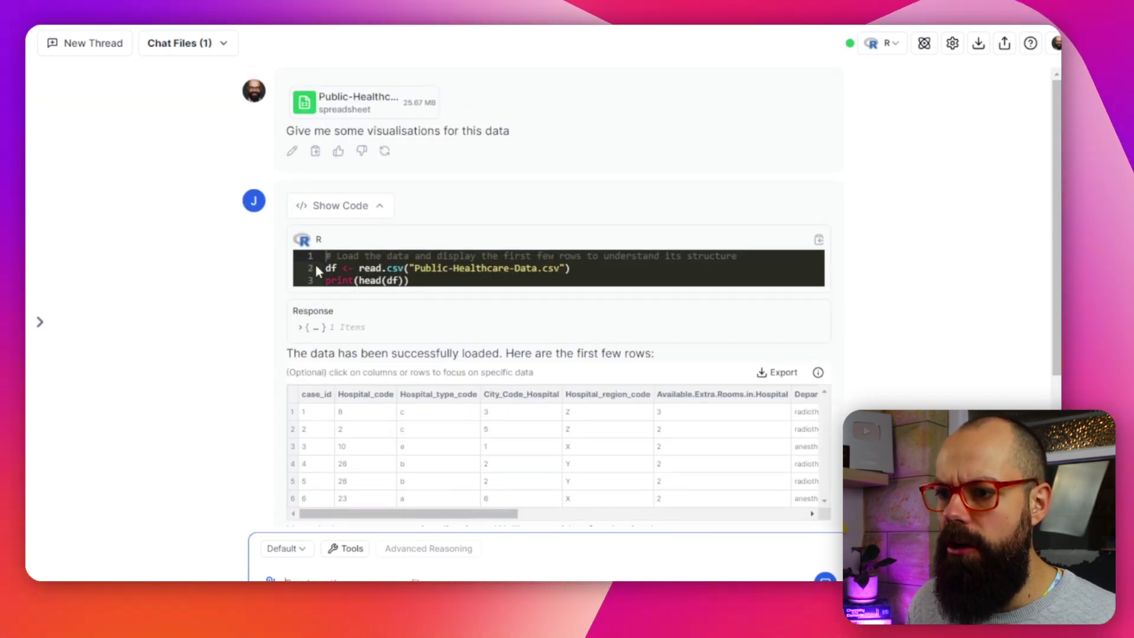
{"action": "mouse_move", "coordinate": [327, 260]}
{"action": "left_click_drag", "start_coordinate": [520, 258], "coordinate": [689, 263]}
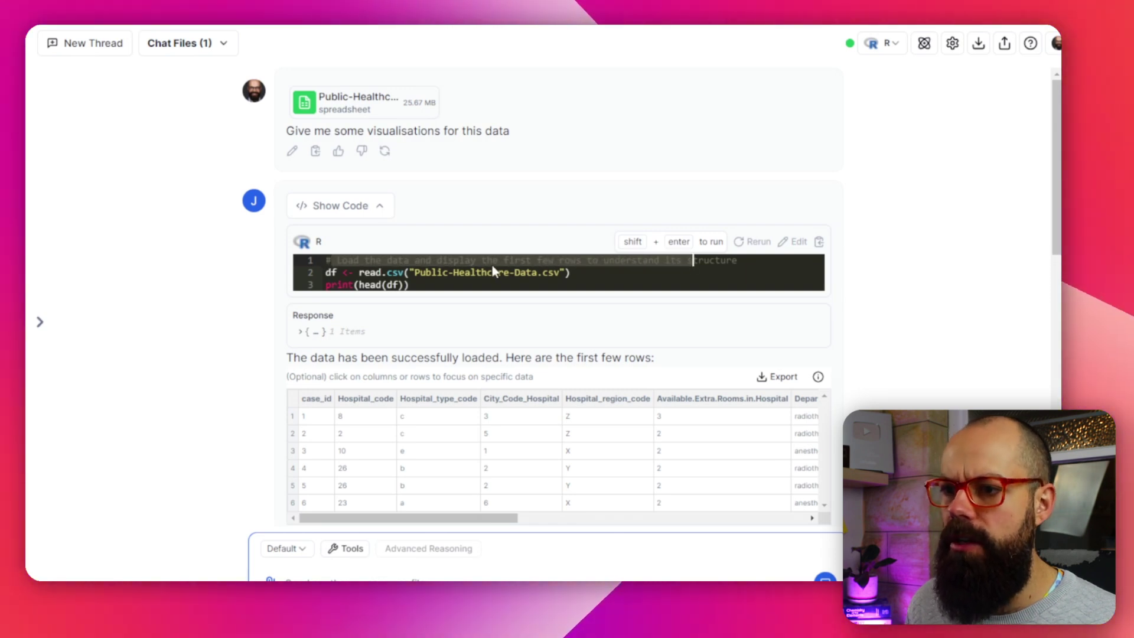
{"action": "scroll", "coordinate": [493, 271], "scroll_direction": "down", "scroll_amount": 2}
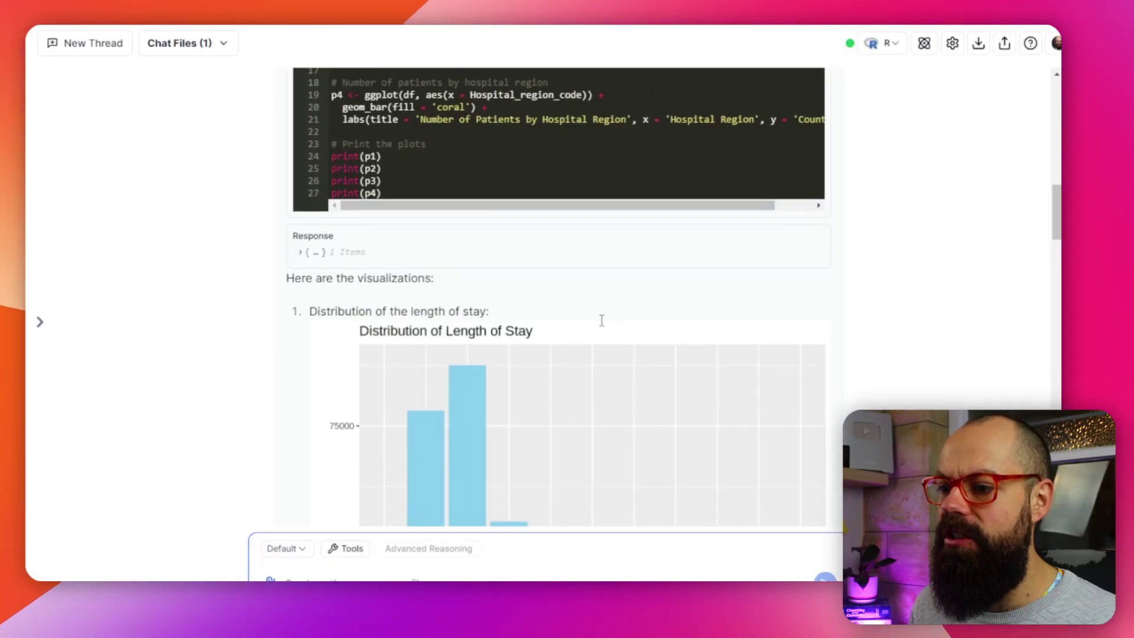
{"action": "scroll", "coordinate": [600, 320], "scroll_direction": "down", "scroll_amount": 7}
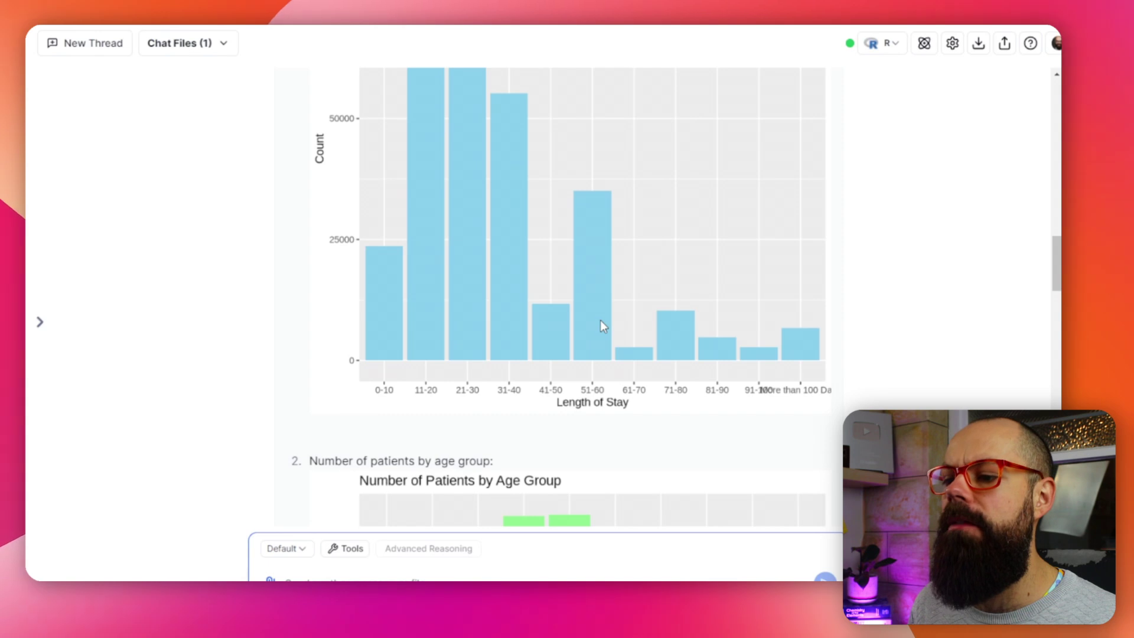
{"action": "scroll", "coordinate": [600, 322], "scroll_direction": "up", "scroll_amount": 10}
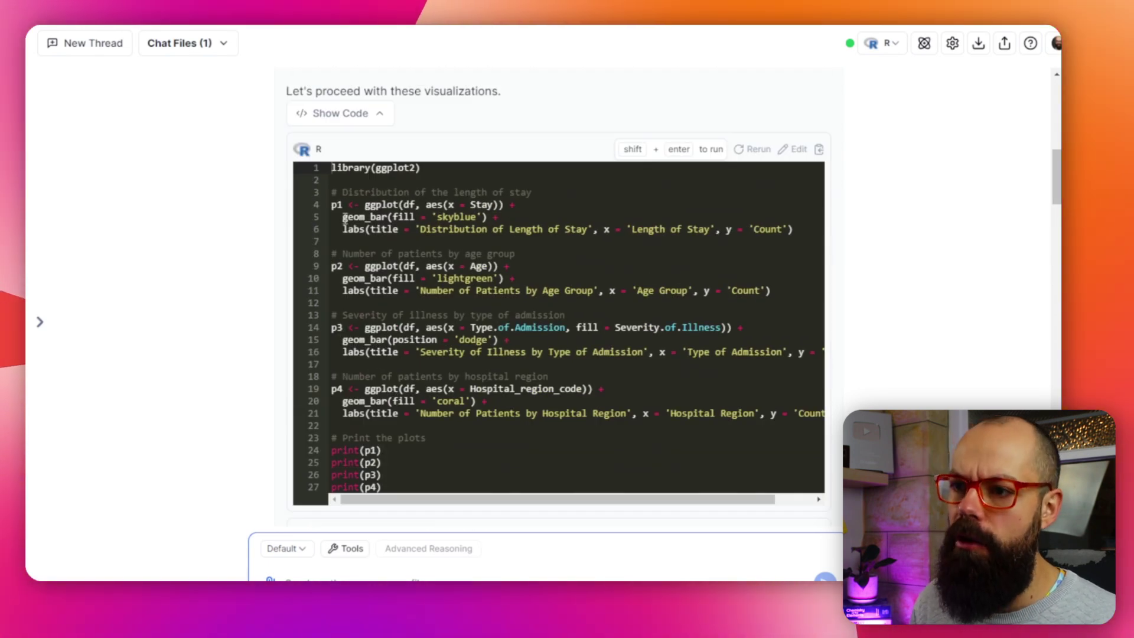
{"action": "scroll", "coordinate": [411, 286], "scroll_direction": "down", "scroll_amount": 5}
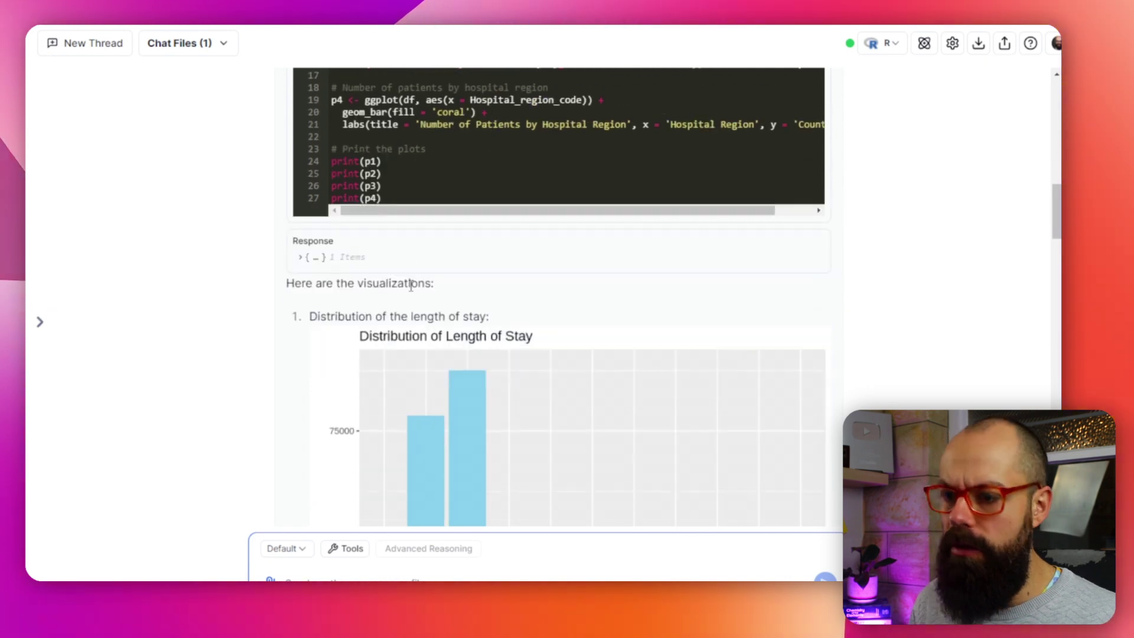
{"action": "scroll", "coordinate": [411, 286], "scroll_direction": "up", "scroll_amount": 3}
{"action": "scroll", "coordinate": [411, 286], "scroll_direction": "up", "scroll_amount": 2}
{"action": "scroll", "coordinate": [402, 266], "scroll_direction": "down", "scroll_amount": 8}
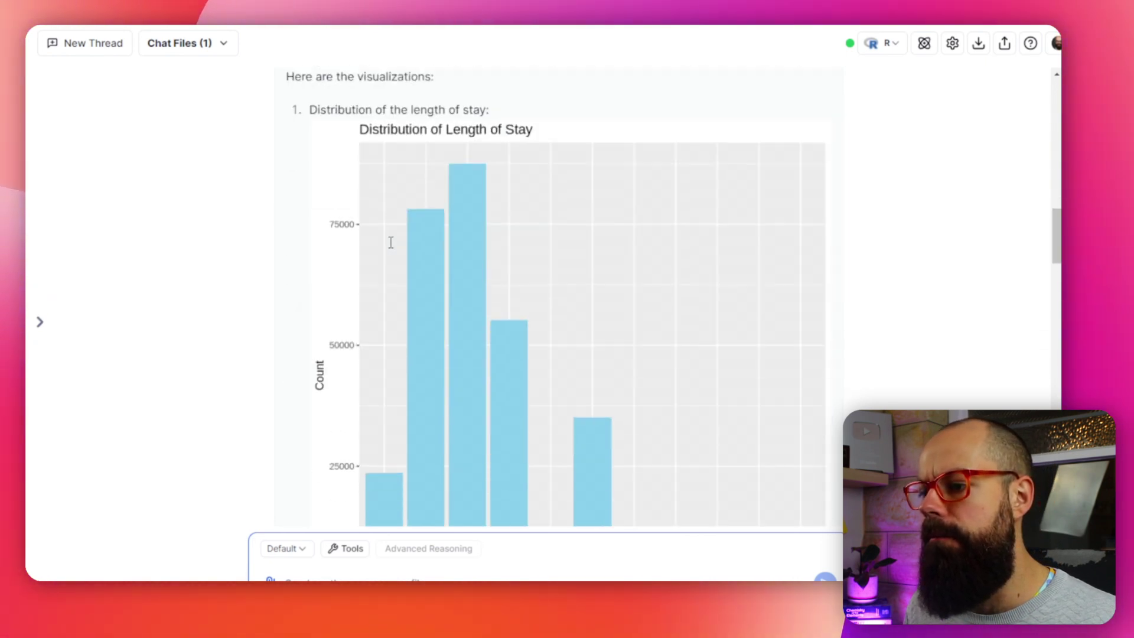
Examine the charts for patients by age group, severity of illness by type of admission, and patients by hospital region
{"action": "scroll", "coordinate": [390, 247], "scroll_direction": "down", "scroll_amount": 10}
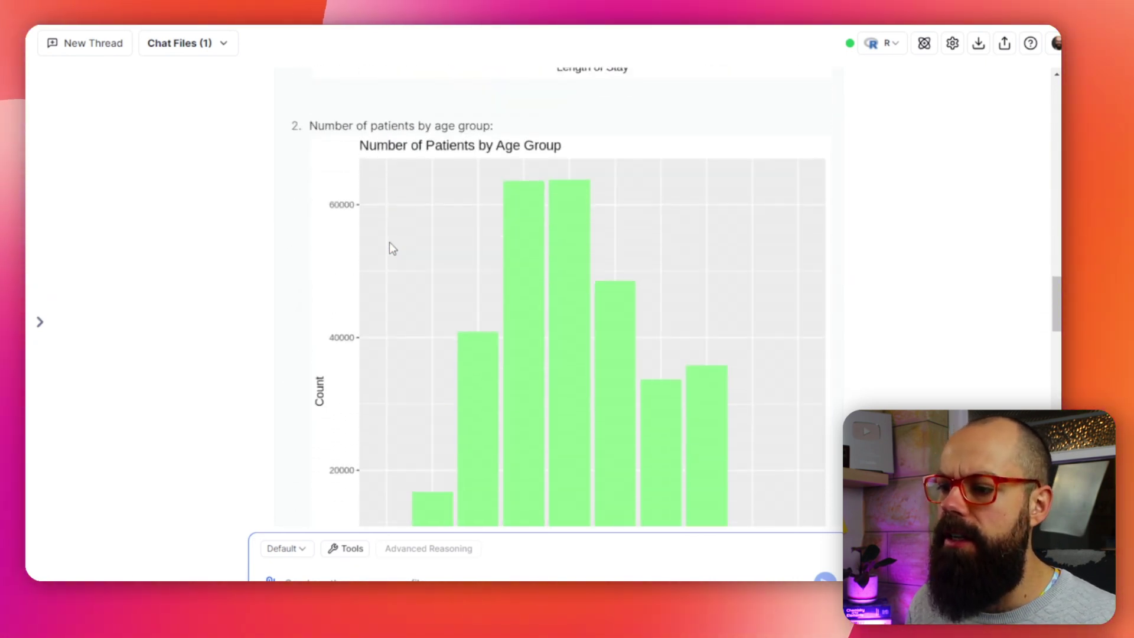
{"action": "scroll", "coordinate": [390, 247], "scroll_direction": "down", "scroll_amount": 3}
{"action": "scroll", "coordinate": [390, 247], "scroll_direction": "down", "scroll_amount": 7}
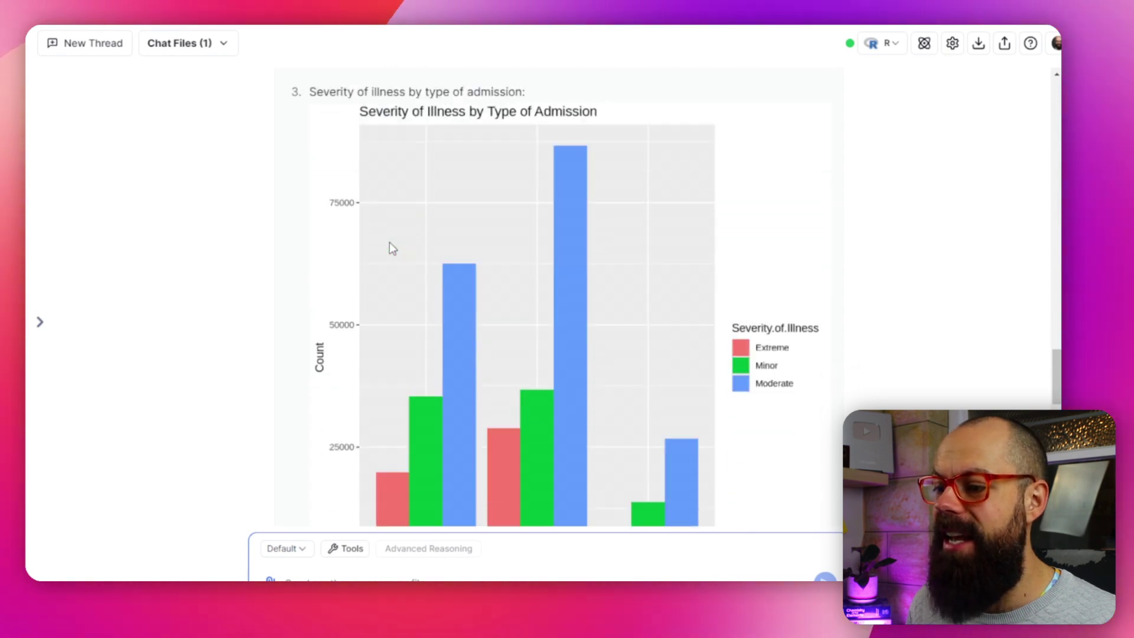
{"action": "scroll", "coordinate": [389, 243], "scroll_direction": "down", "scroll_amount": 5}
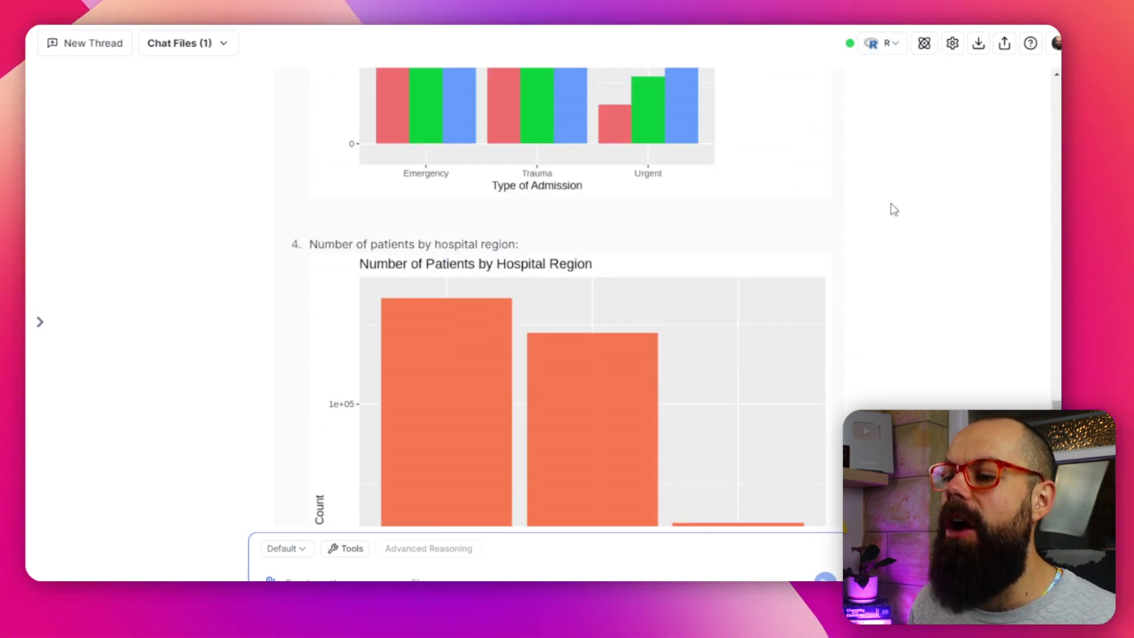
{"action": "scroll", "coordinate": [894, 210], "scroll_direction": "down", "scroll_amount": 2}
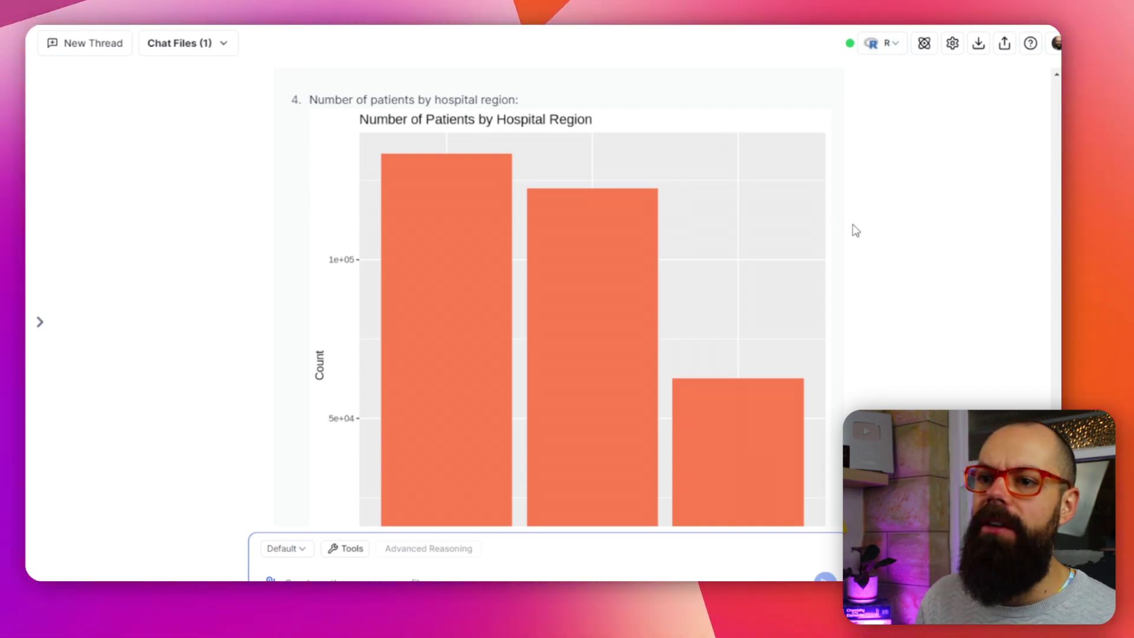
{"action": "scroll", "coordinate": [855, 235], "scroll_direction": "up", "scroll_amount": 4}
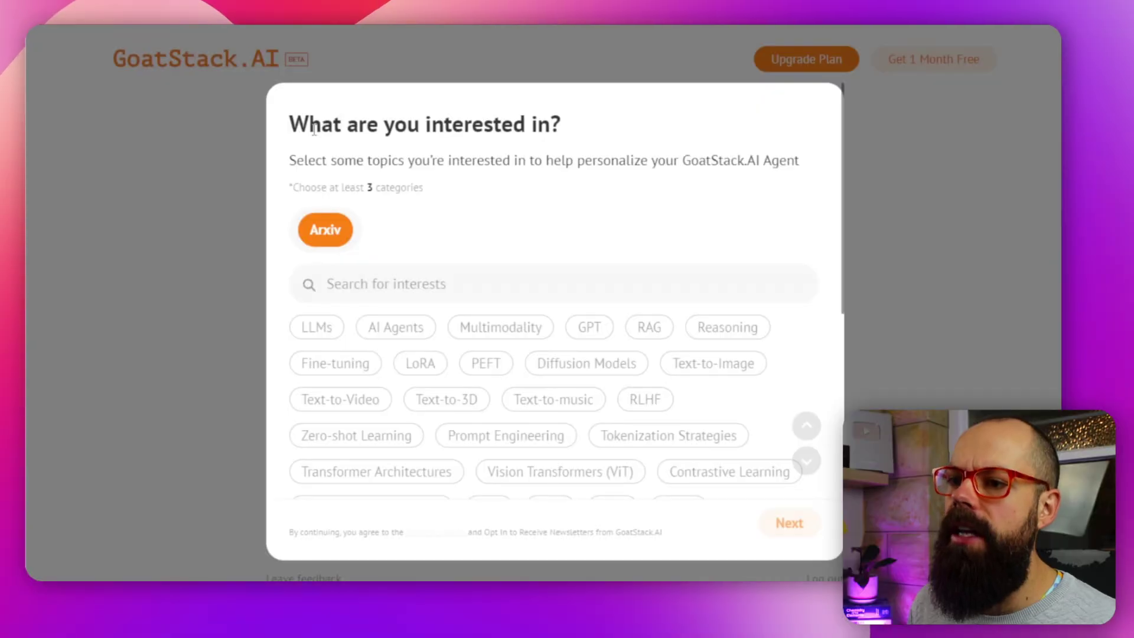
Switch to GoatStack.AI and add "OPV devices" as a custom interest keyword for the newsletter agent
{"action": "left_click_drag", "start_coordinate": [293, 126], "coordinate": [530, 112]}
{"action": "left_click", "coordinate": [550, 118]}
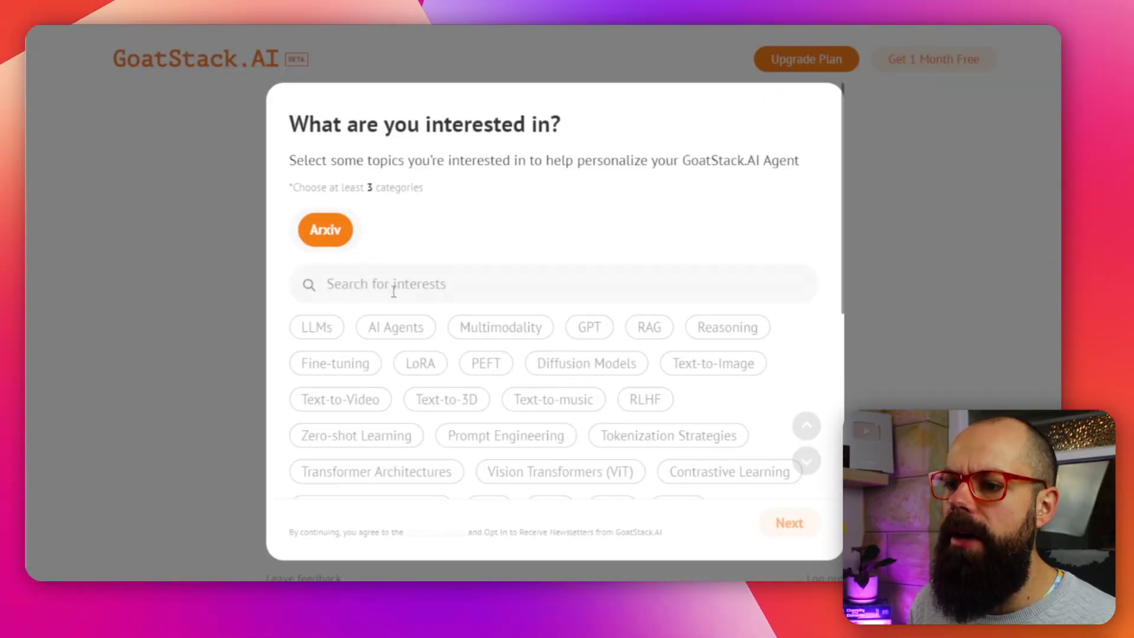
{"action": "scroll", "coordinate": [516, 370], "scroll_direction": "down", "scroll_amount": 2}
{"action": "scroll", "coordinate": [520, 375], "scroll_direction": "up", "scroll_amount": 2}
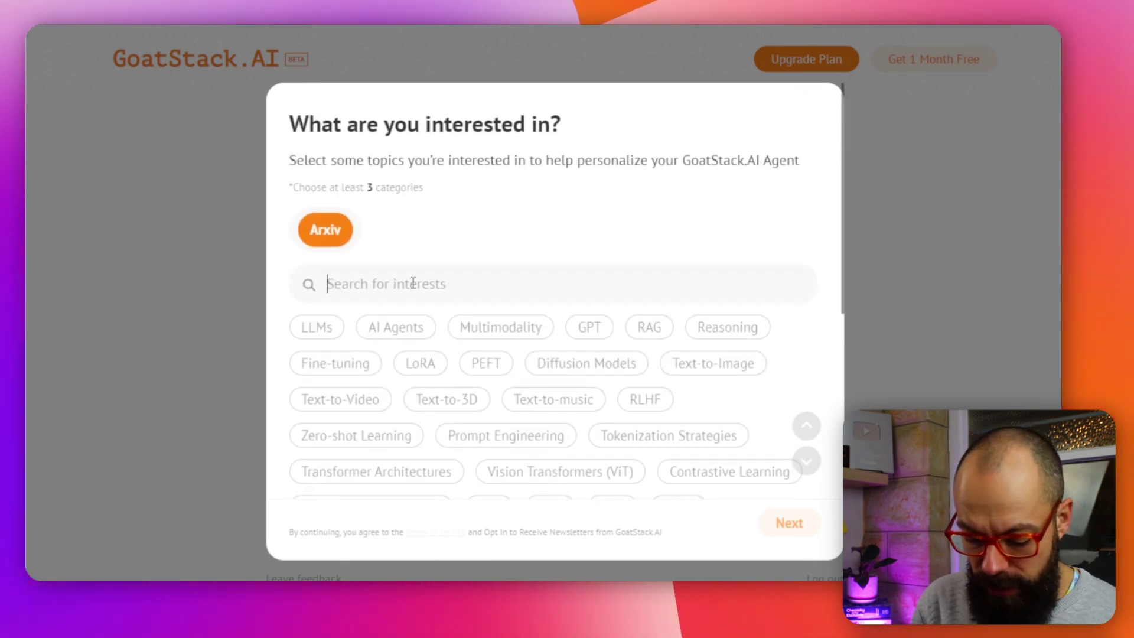
{"action": "type", "text": "OPV devices"}
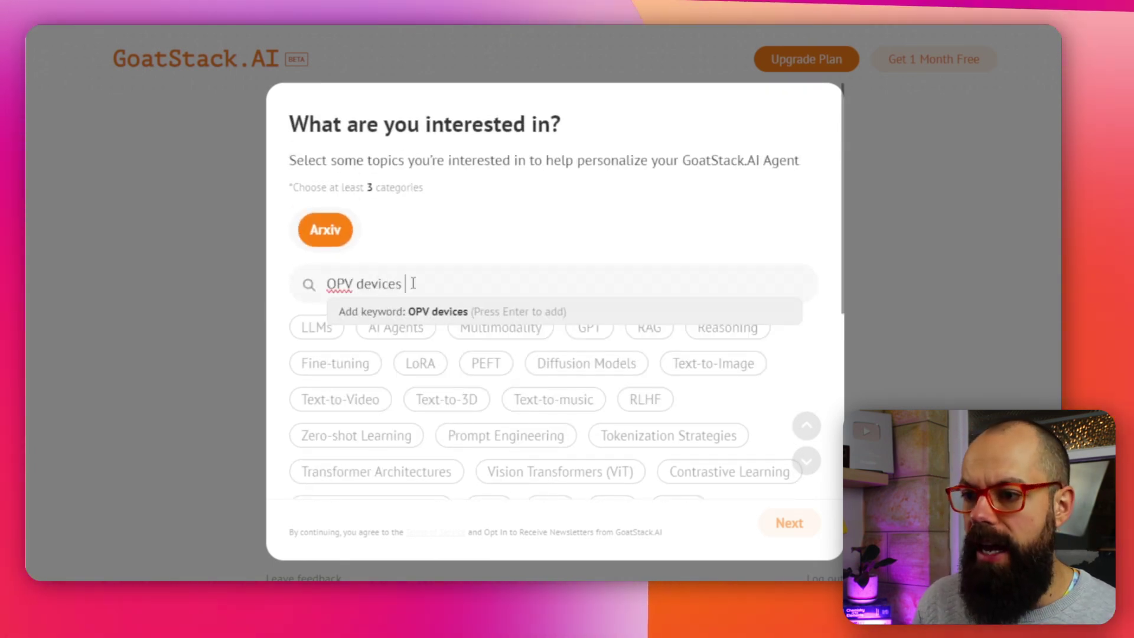
{"action": "left_click", "coordinate": [448, 312]}
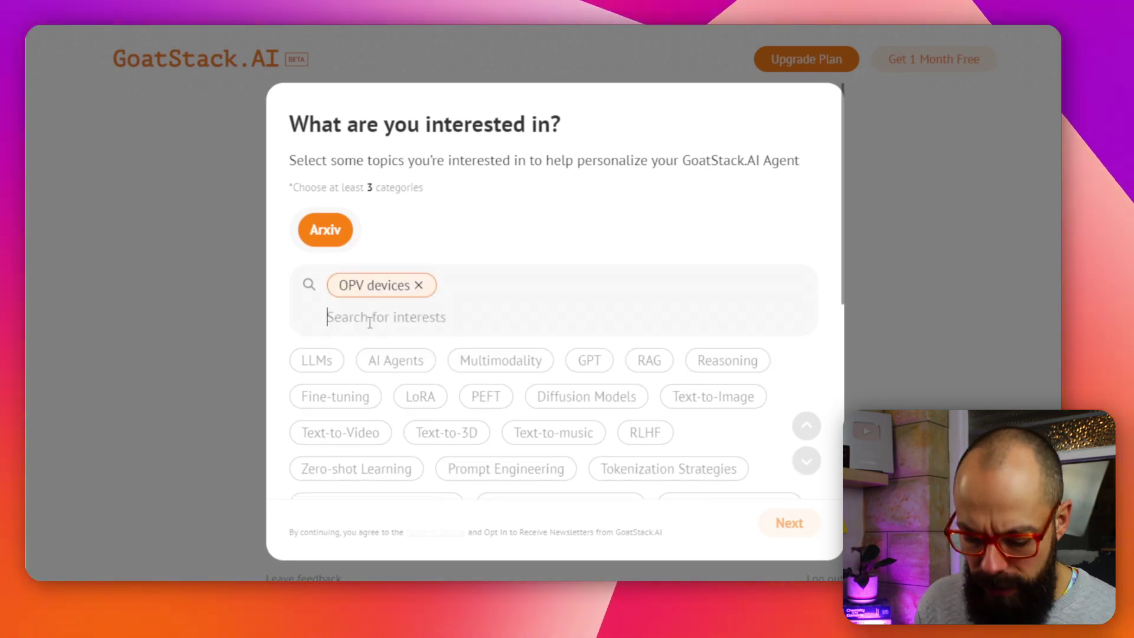
Add "transparent electrodes" and "up conversion OPV" as further interest keywords, correcting the misspelled electrodes entry
{"action": "type", "text": "transparent"}
{"action": "type", "text": "ent electrodes"}
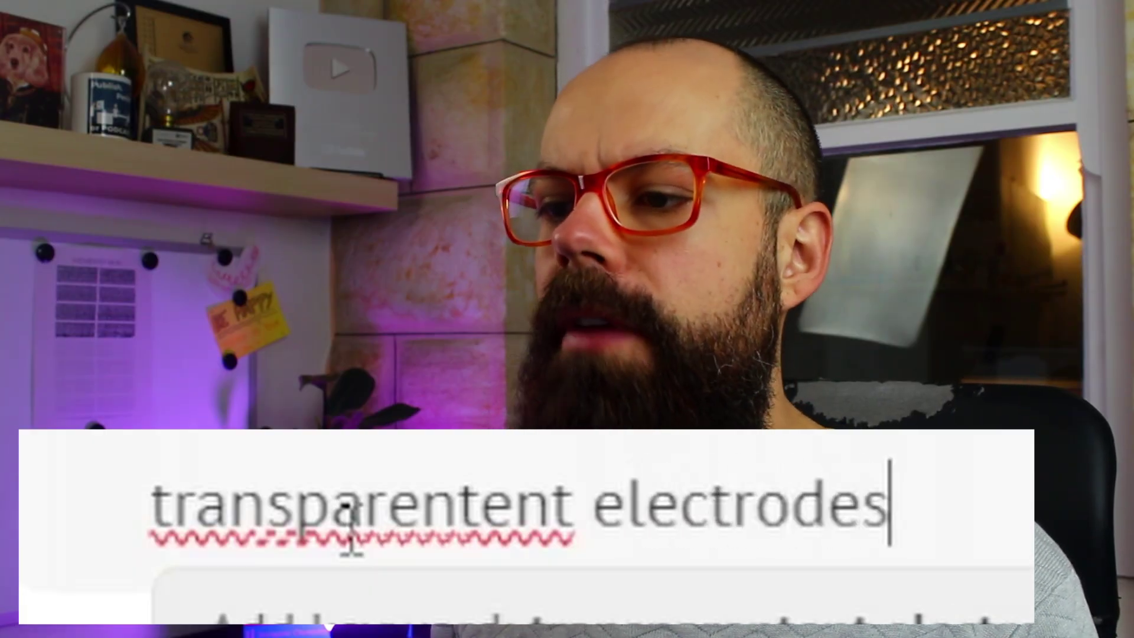
{"action": "left_click", "coordinate": [418, 348]}
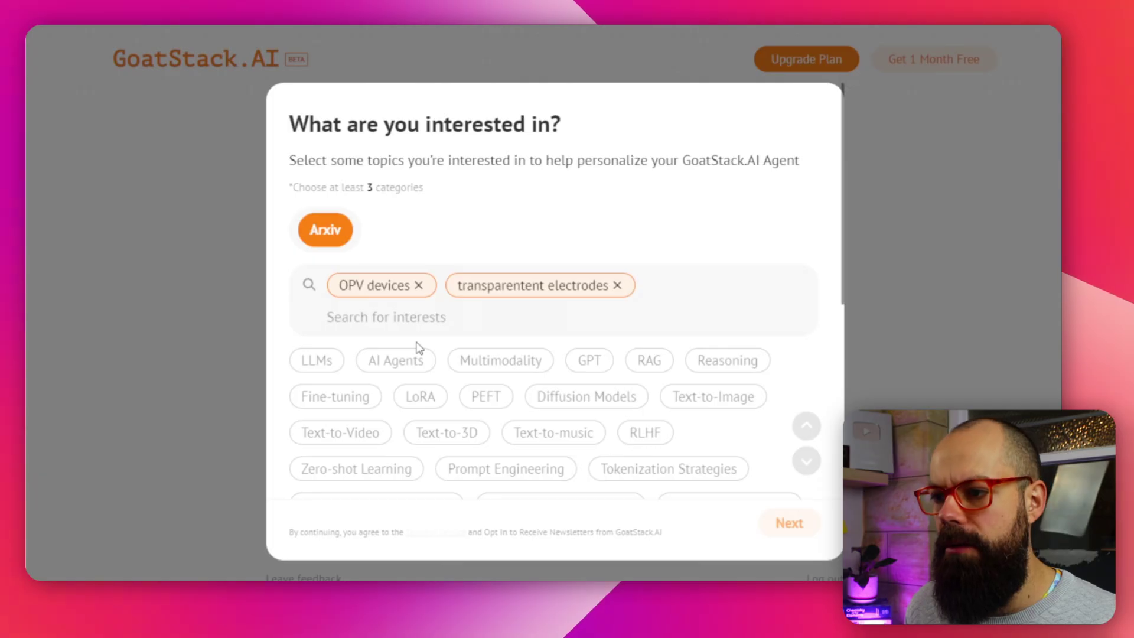
{"action": "left_click", "coordinate": [614, 286]}
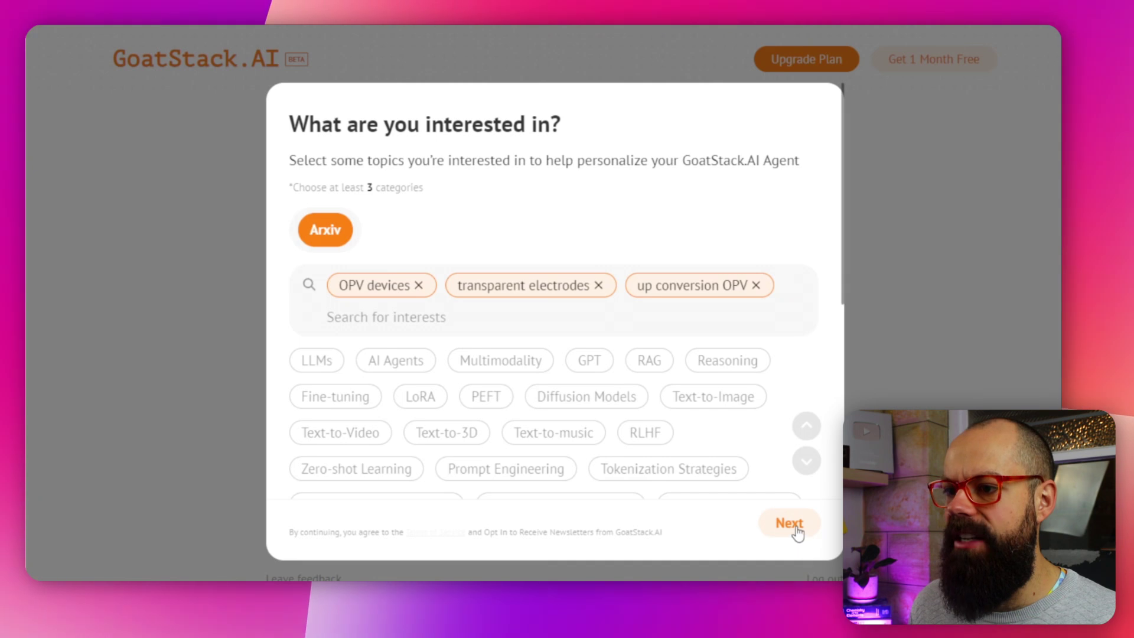
Continue to the newsletter settings, keep the Weekly frequency, enter a personal digest title and save the agent
{"action": "left_click", "coordinate": [789, 523]}
{"action": "left_click_drag", "start_coordinate": [290, 288], "coordinate": [346, 289]}
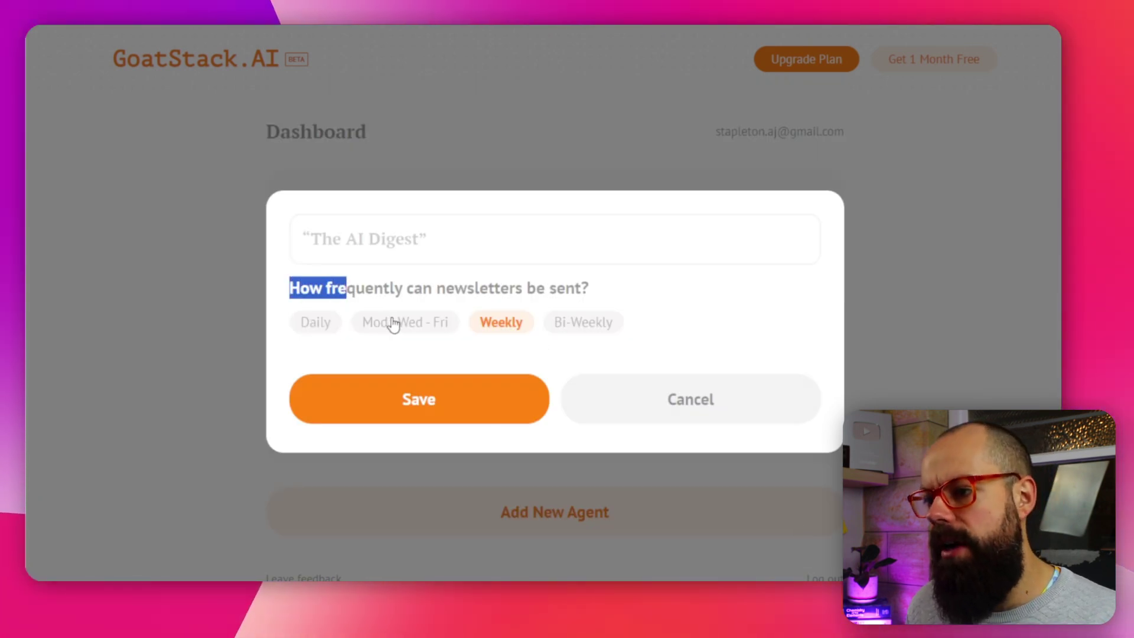
{"action": "left_click", "coordinate": [488, 396]}
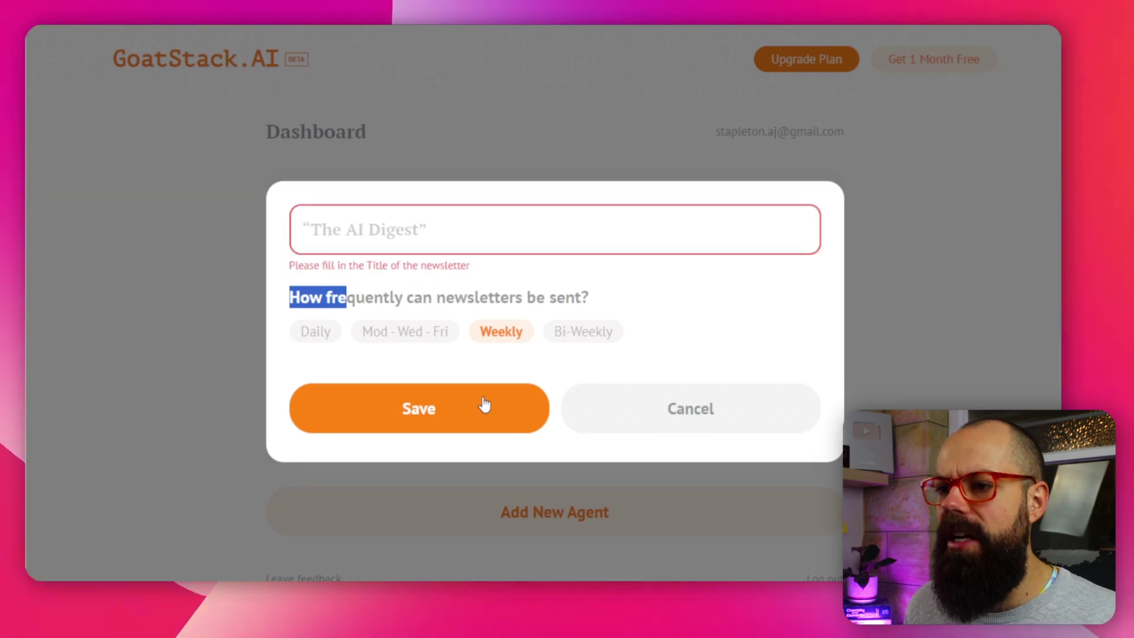
{"action": "left_click", "coordinate": [451, 221]}
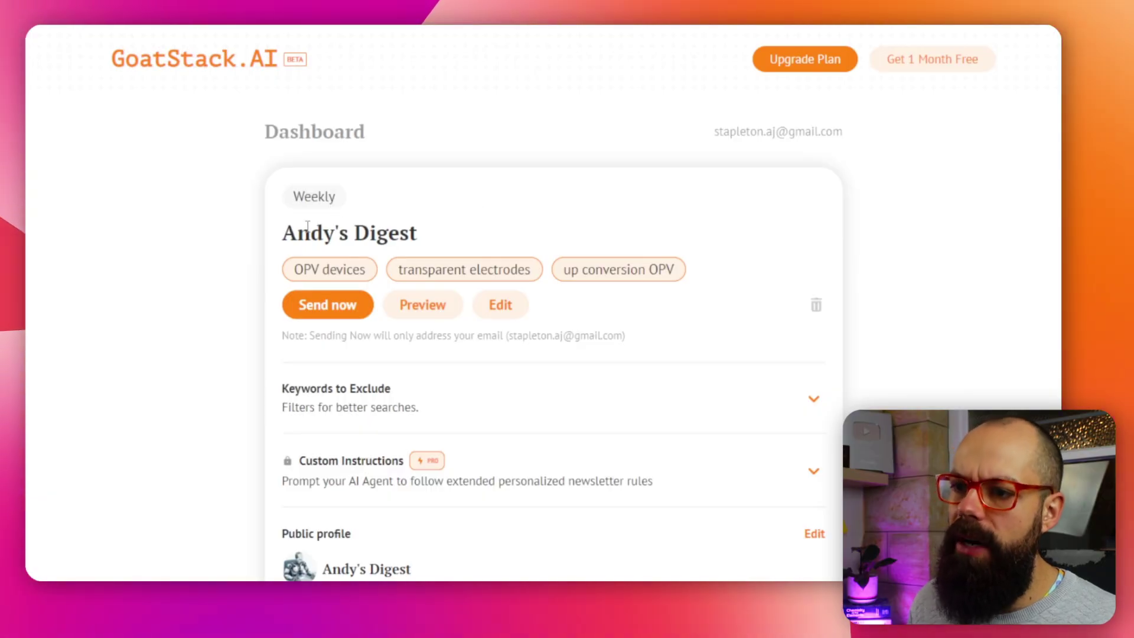
{"action": "left_click_drag", "start_coordinate": [283, 233], "coordinate": [375, 236]}
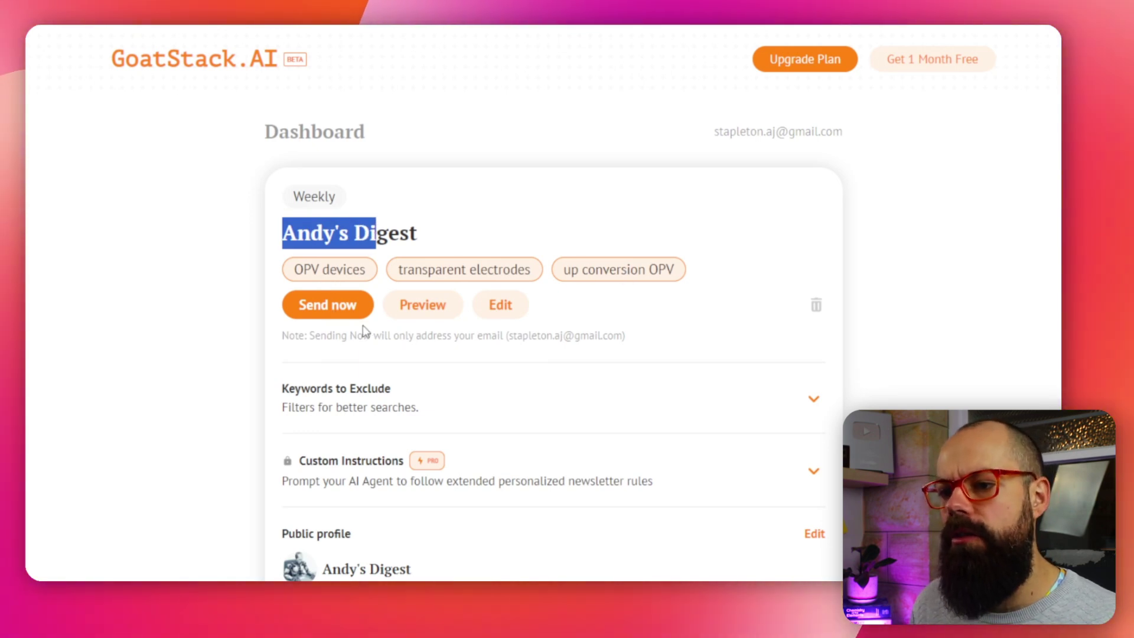
Try to send the new digest immediately from the dashboard and dismiss the notice
{"action": "left_click", "coordinate": [330, 309]}
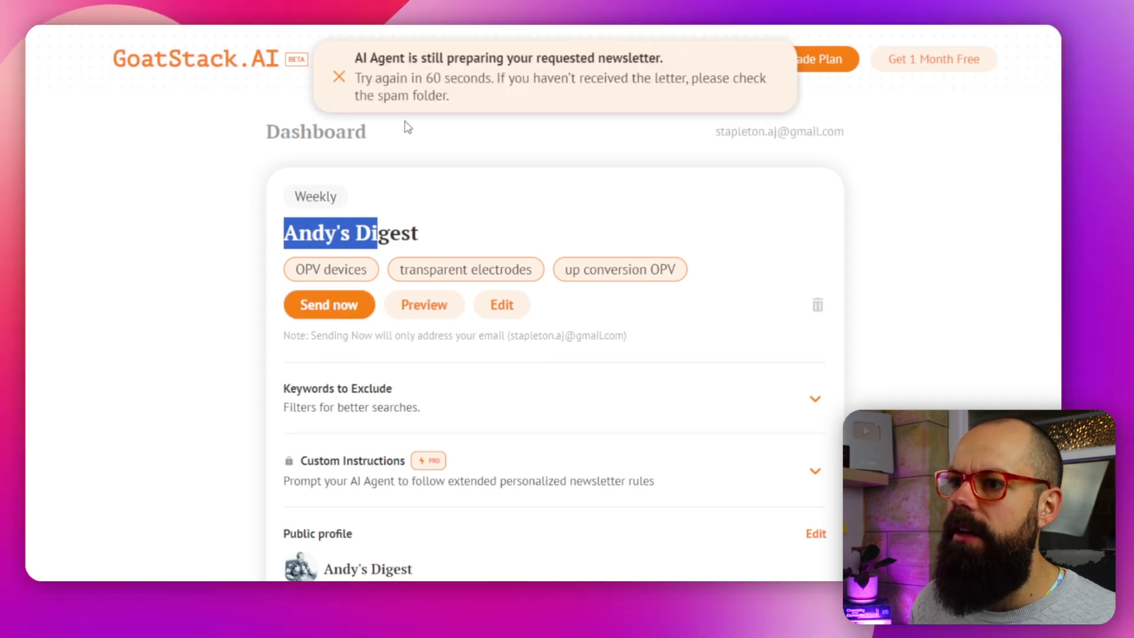
{"action": "left_click_drag", "start_coordinate": [437, 60], "coordinate": [544, 56]}
{"action": "left_click", "coordinate": [339, 78]}
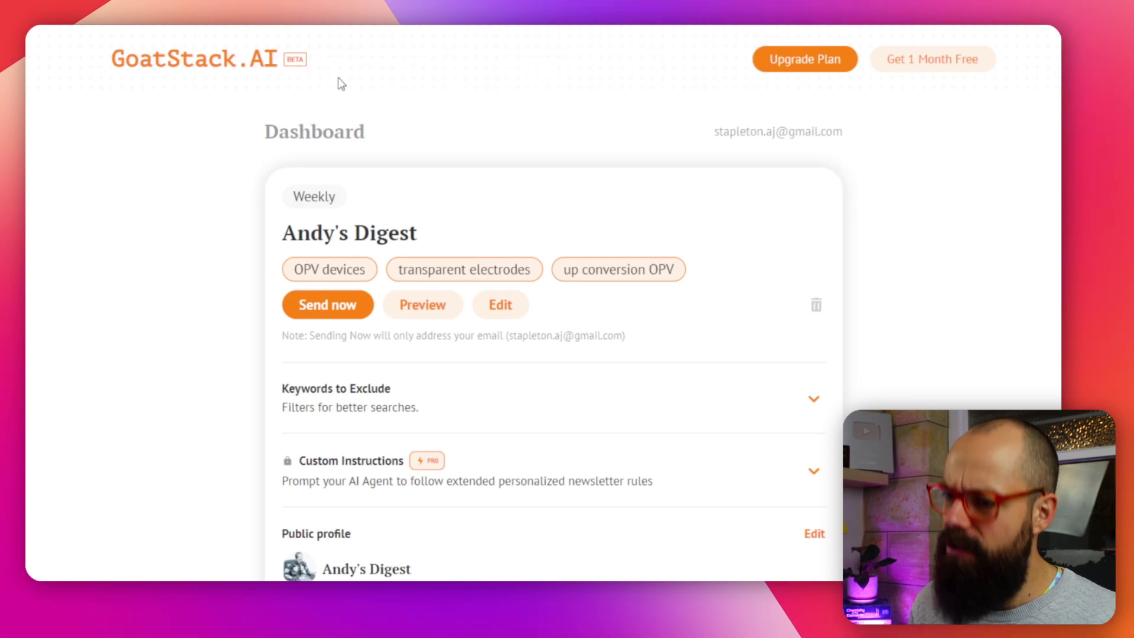
Expand the digest's Keywords to Exclude section for a look and collapse it again
{"action": "scroll", "coordinate": [460, 286], "scroll_direction": "down", "scroll_amount": 2}
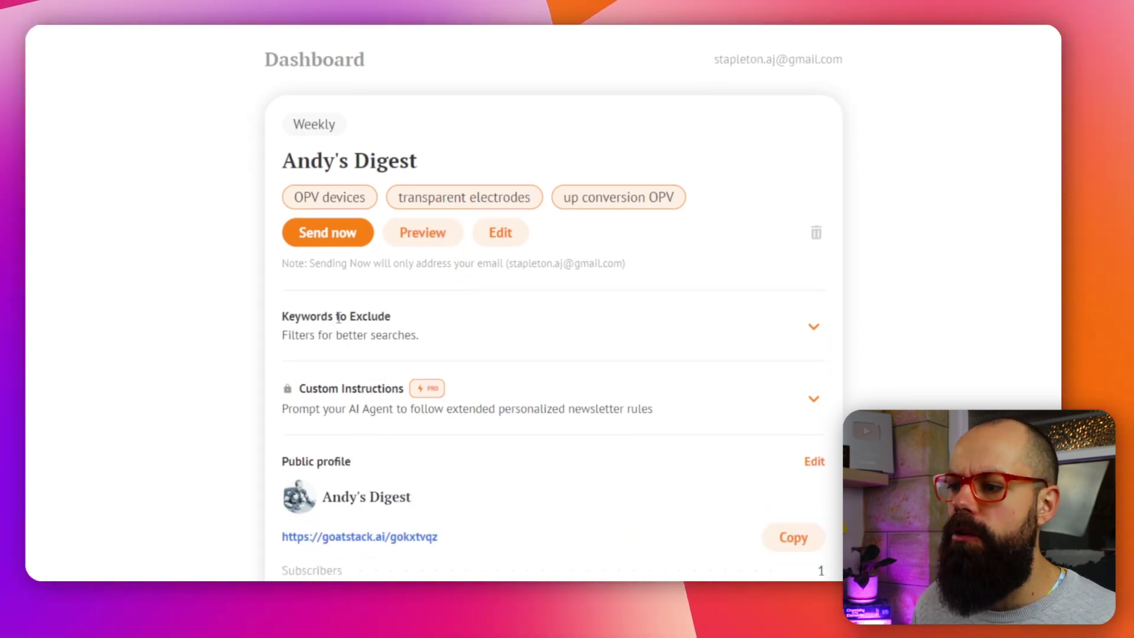
{"action": "left_click", "coordinate": [814, 328]}
{"action": "left_click", "coordinate": [813, 329]}
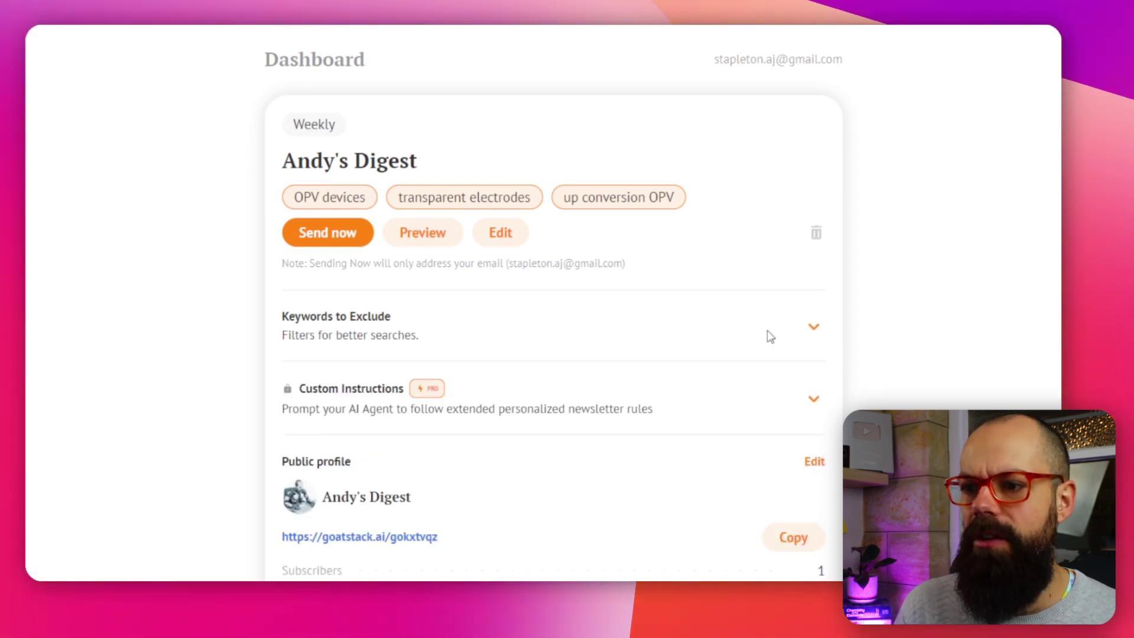
Review the digest's public profile, including its name, link, subscriber and revenue statistics, and the note about monetizing the newsletter
{"action": "scroll", "coordinate": [437, 311], "scroll_direction": "down", "scroll_amount": 3}
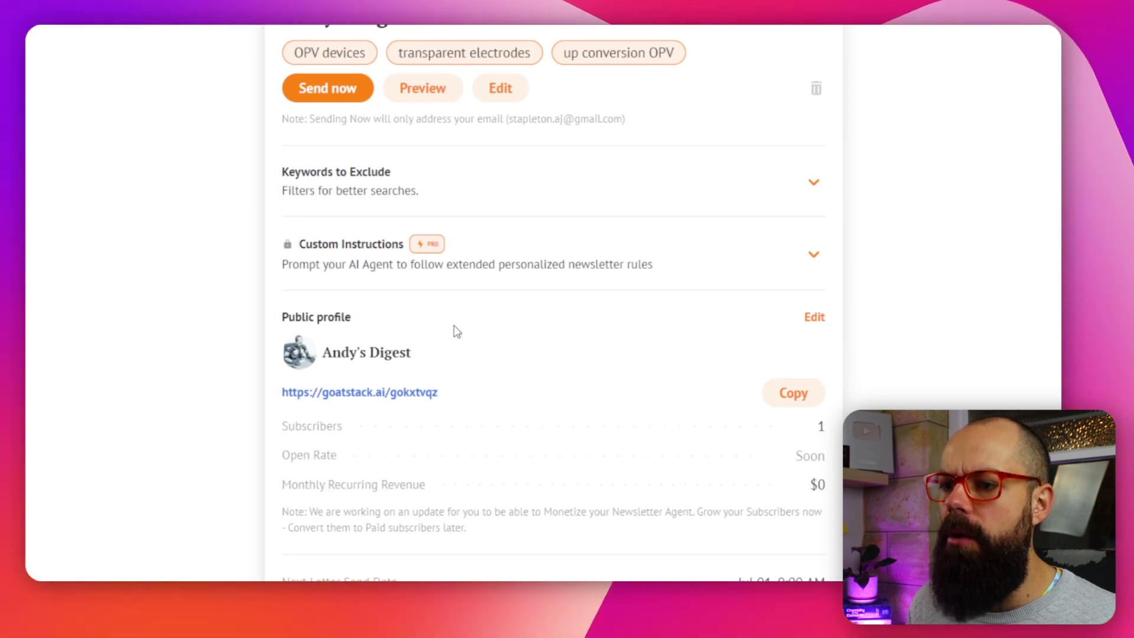
{"action": "scroll", "coordinate": [454, 325], "scroll_direction": "down", "scroll_amount": 3}
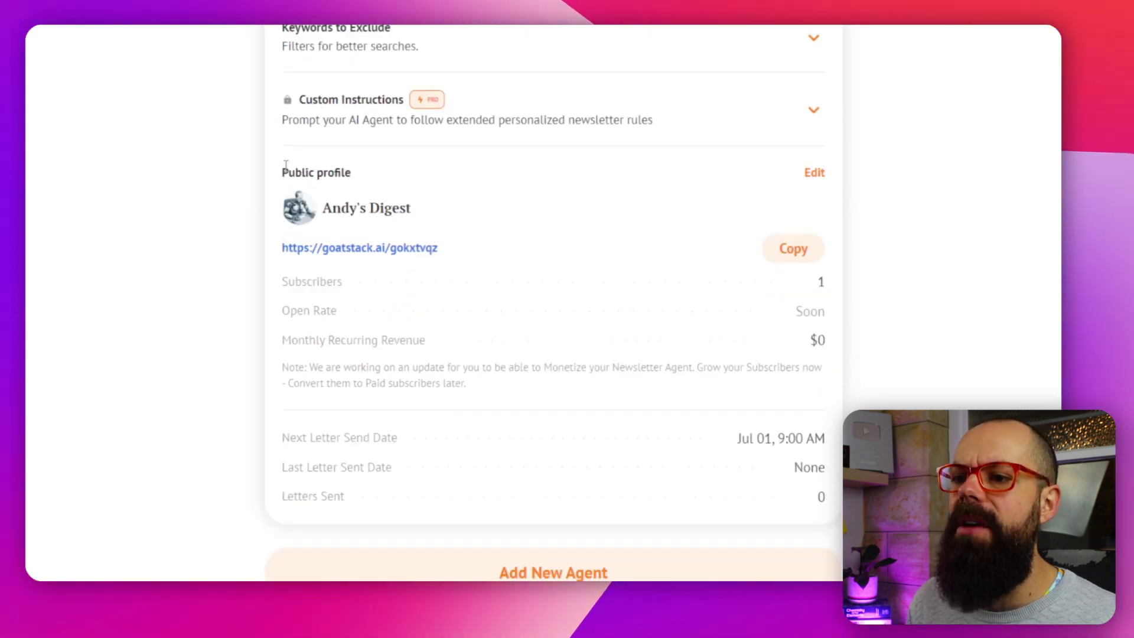
{"action": "left_click_drag", "start_coordinate": [284, 168], "coordinate": [355, 173]}
{"action": "left_click_drag", "start_coordinate": [323, 208], "coordinate": [411, 206]}
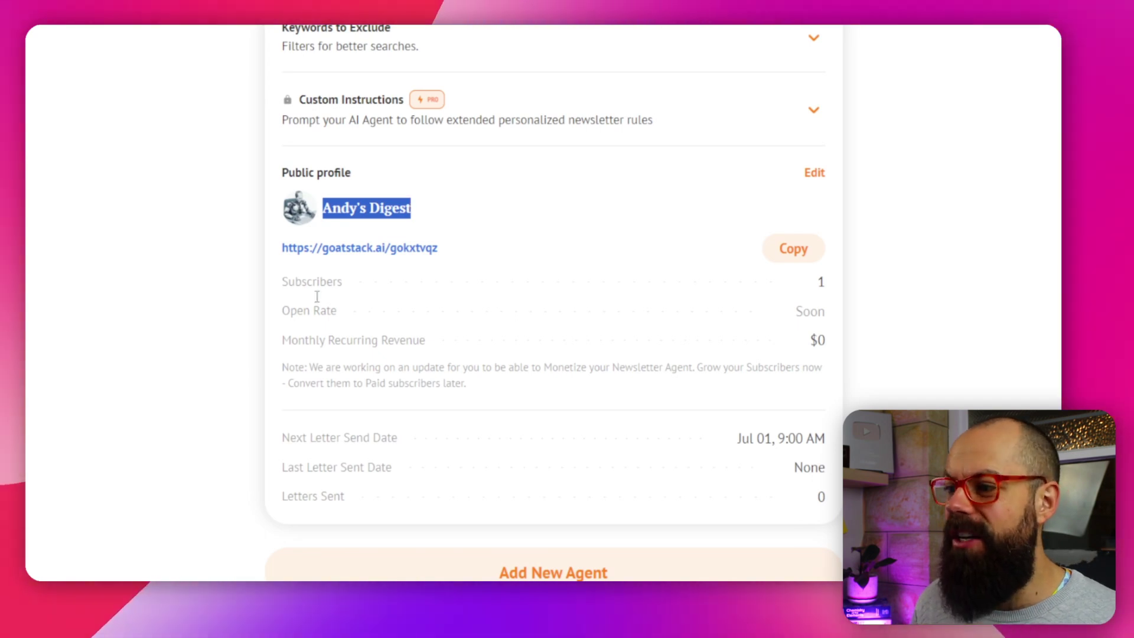
{"action": "left_click_drag", "start_coordinate": [304, 340], "coordinate": [633, 370]}
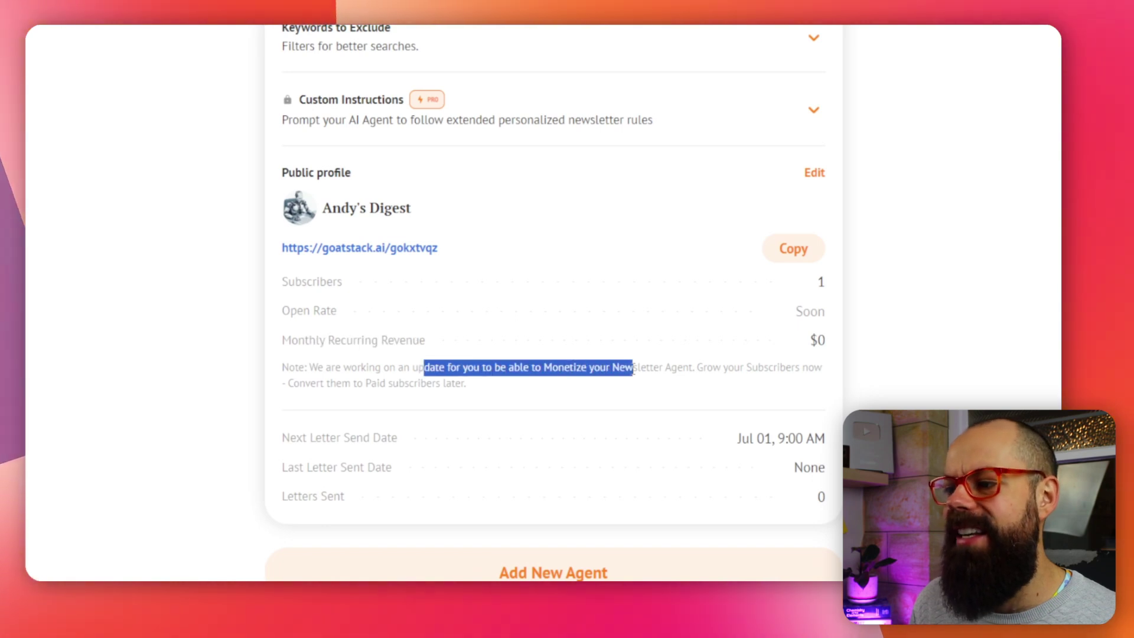
{"action": "left_click", "coordinate": [386, 345]}
{"action": "scroll", "coordinate": [385, 371], "scroll_direction": "up", "scroll_amount": 4}
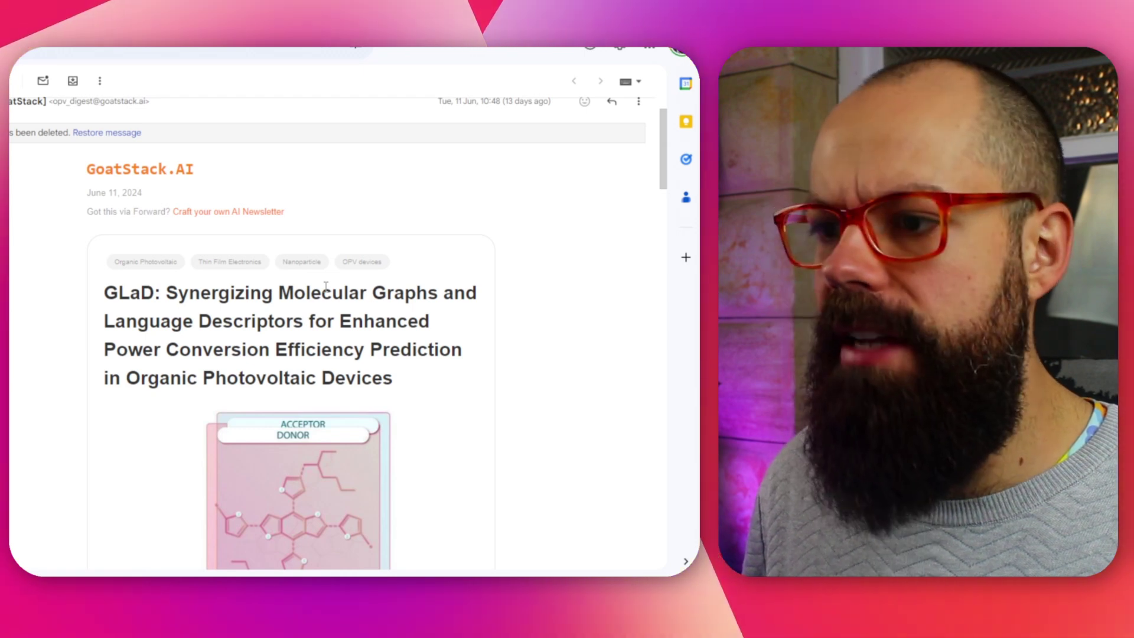
In the June 11, 2024 GoatStack.AI digest email, examine the GLaD organic photovoltaics paper's title and diagram
{"action": "scroll", "coordinate": [325, 286], "scroll_direction": "down", "scroll_amount": 1}
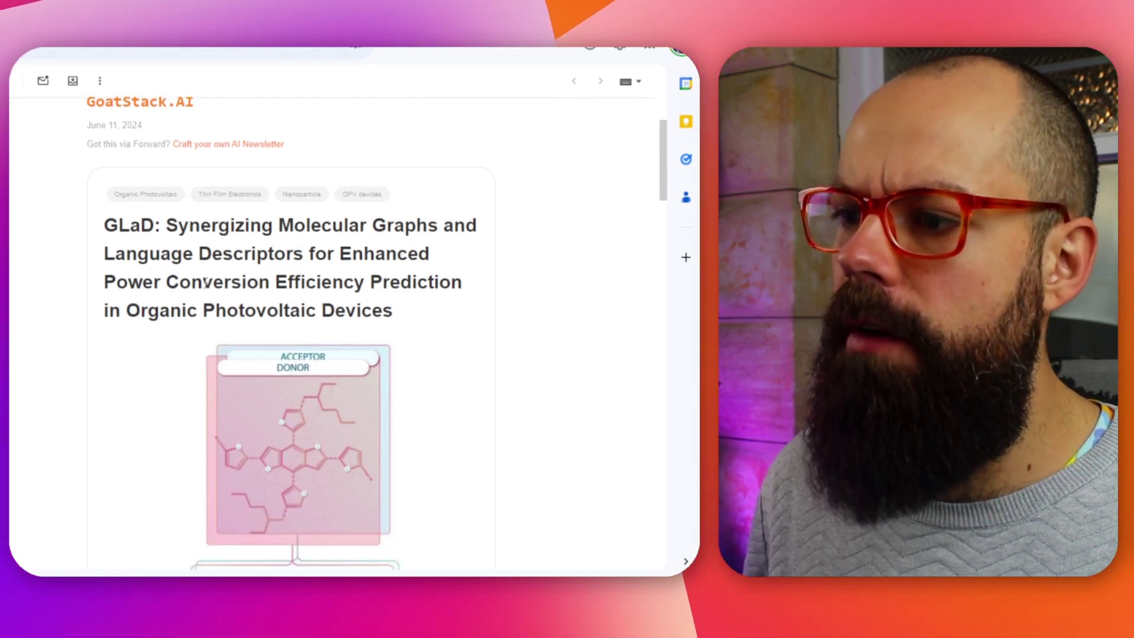
{"action": "left_click_drag", "start_coordinate": [219, 286], "coordinate": [371, 282]}
{"action": "left_click_drag", "start_coordinate": [159, 312], "coordinate": [180, 312]}
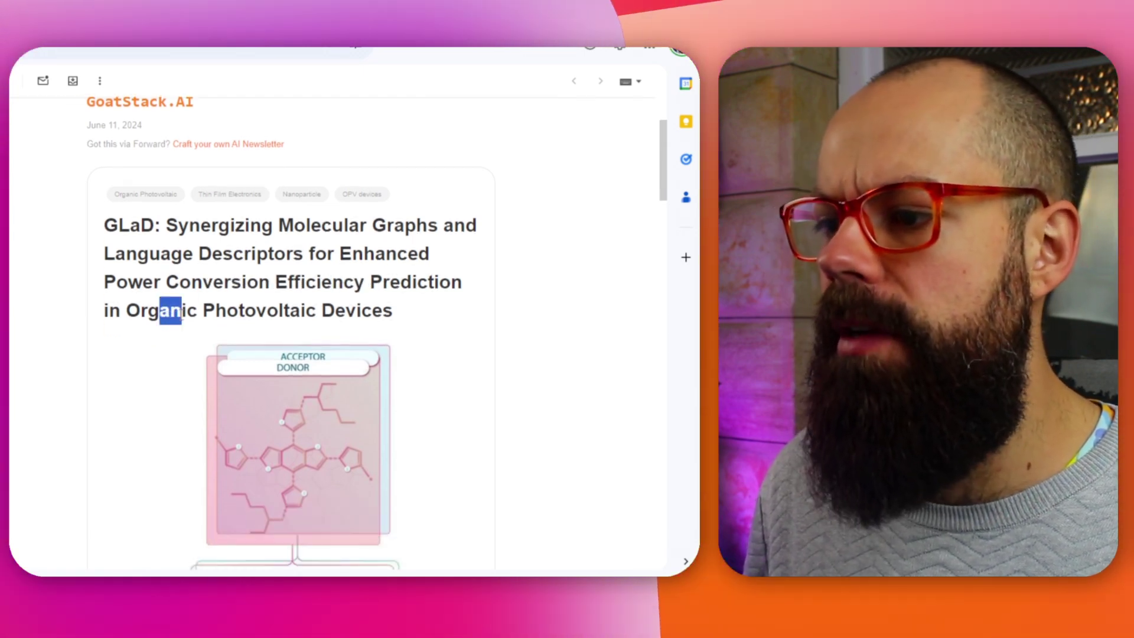
{"action": "scroll", "coordinate": [177, 311], "scroll_direction": "down", "scroll_amount": 3}
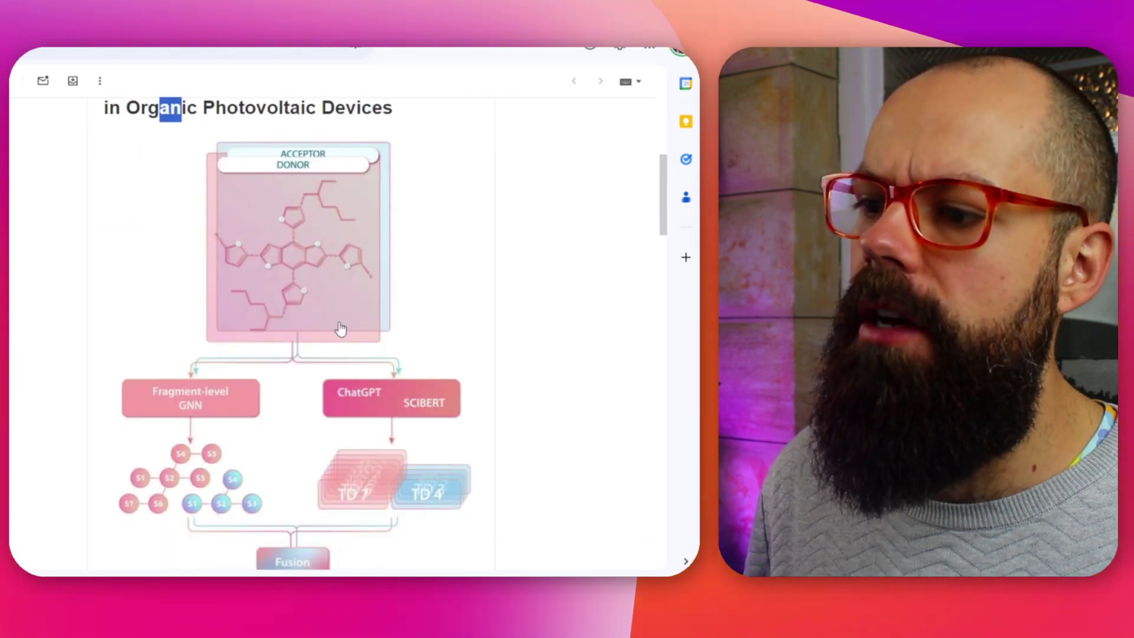
{"action": "scroll", "coordinate": [332, 305], "scroll_direction": "down", "scroll_amount": 7}
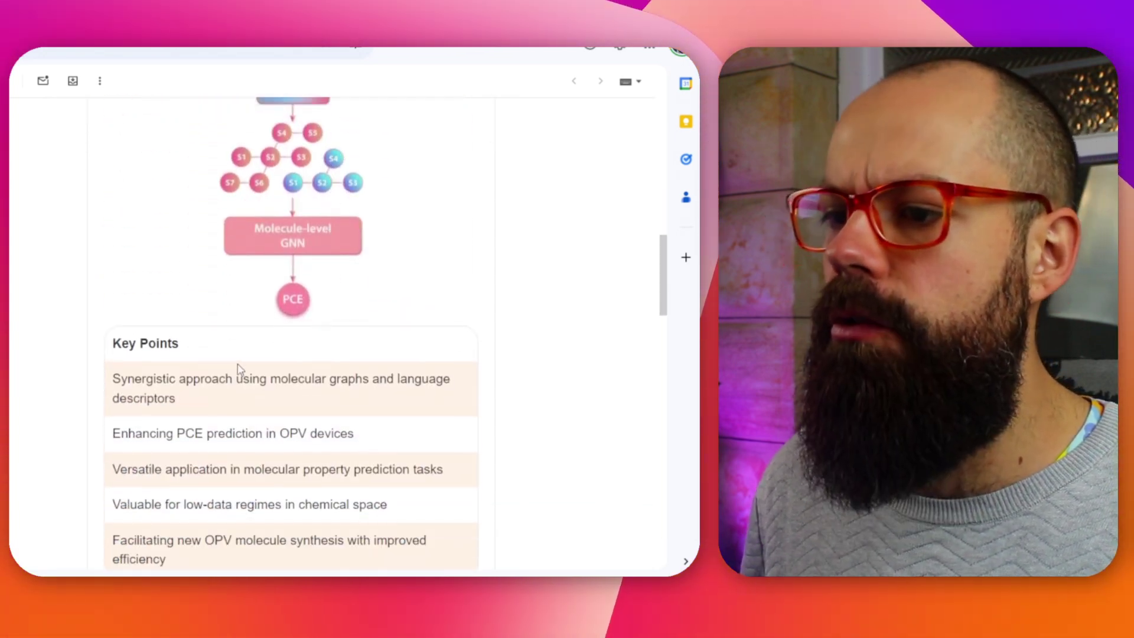
Read the GLaD paper's Key Points and the full summary paragraph beneath them
{"action": "scroll", "coordinate": [157, 362], "scroll_direction": "down", "scroll_amount": 2}
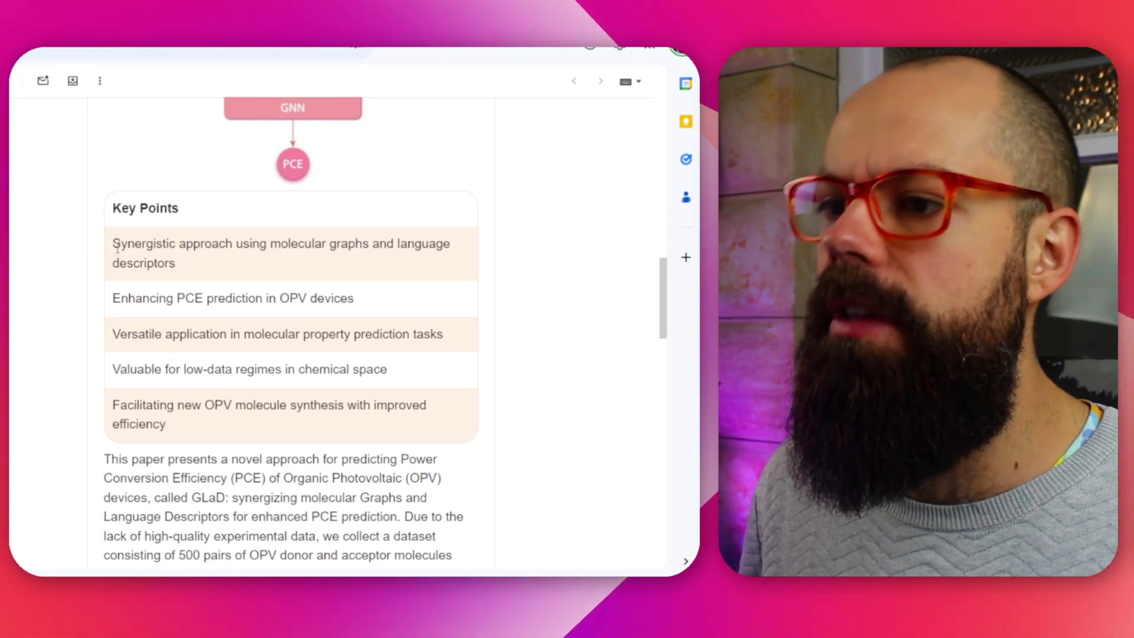
{"action": "left_click_drag", "start_coordinate": [117, 248], "coordinate": [297, 366]}
{"action": "scroll", "coordinate": [329, 390], "scroll_direction": "down", "scroll_amount": 1}
{"action": "left_click_drag", "start_coordinate": [104, 391], "coordinate": [236, 416]}
{"action": "scroll", "coordinate": [235, 416], "scroll_direction": "down", "scroll_amount": 1}
{"action": "left_click_drag", "start_coordinate": [104, 324], "coordinate": [195, 354]}
{"action": "left_click_drag", "start_coordinate": [305, 456], "coordinate": [327, 496]}
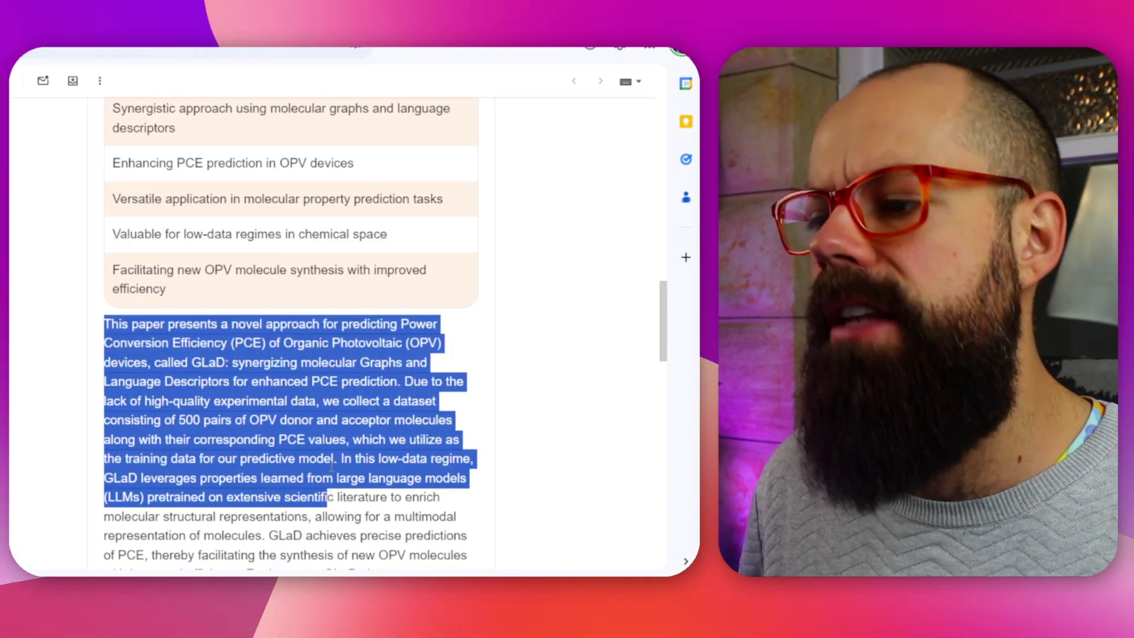
{"action": "scroll", "coordinate": [331, 426], "scroll_direction": "down", "scroll_amount": 5}
{"action": "scroll", "coordinate": [331, 426], "scroll_direction": "down", "scroll_amount": 4}
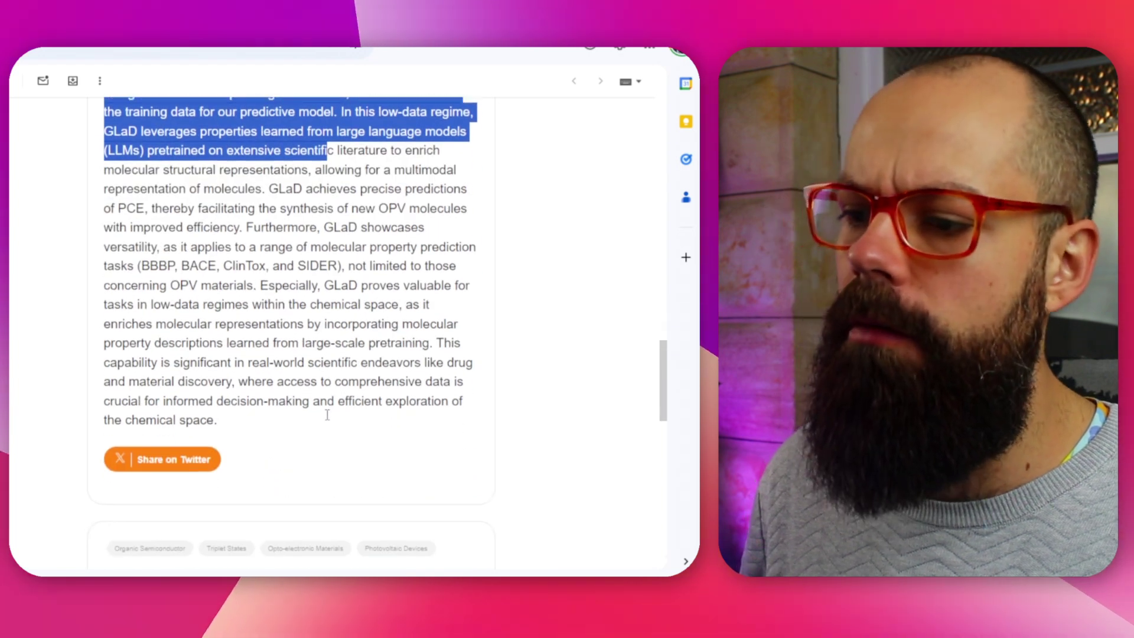
{"action": "scroll", "coordinate": [350, 242], "scroll_direction": "up", "scroll_amount": 5}
Look over the shorter digest entries, from "Detecting Triplet States" to "Effects of Hole-Transport Layer"
{"action": "scroll", "coordinate": [350, 243], "scroll_direction": "down", "scroll_amount": 7}
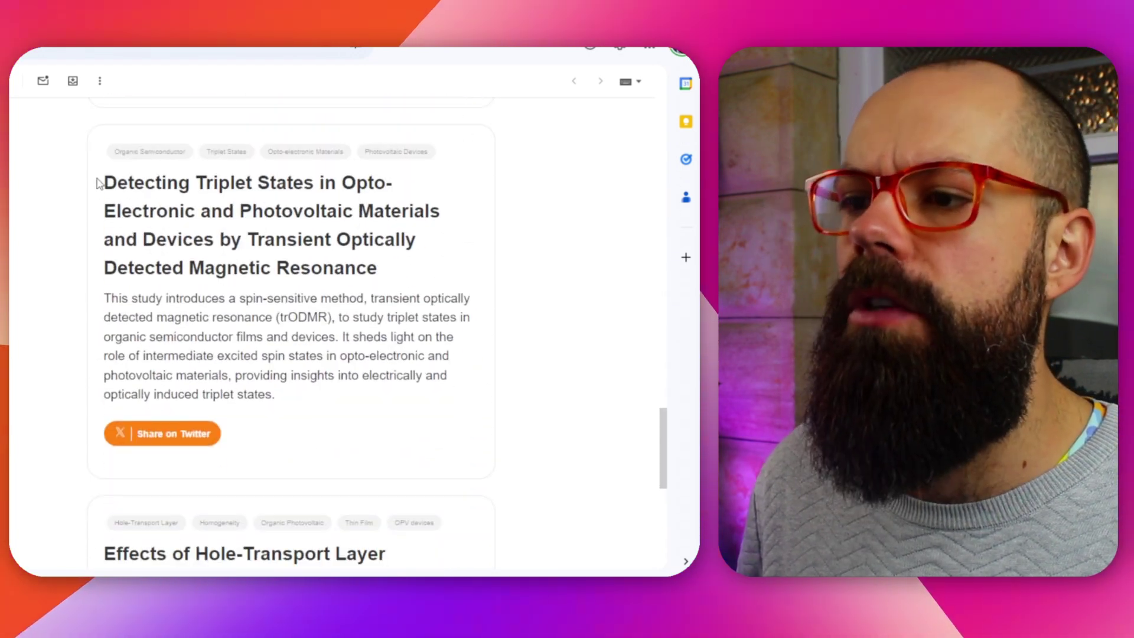
{"action": "left_click_drag", "start_coordinate": [102, 183], "coordinate": [345, 209]}
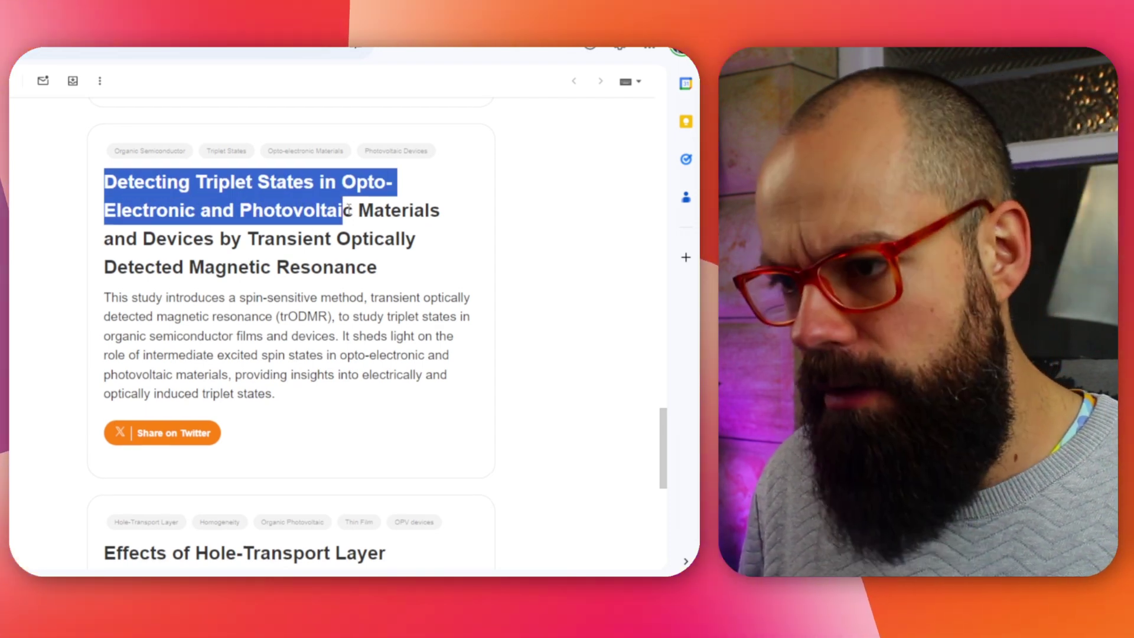
{"action": "scroll", "coordinate": [237, 266], "scroll_direction": "down", "scroll_amount": 2}
{"action": "scroll", "coordinate": [185, 192], "scroll_direction": "down", "scroll_amount": 3}
{"action": "scroll", "coordinate": [184, 192], "scroll_direction": "down", "scroll_amount": 1}
{"action": "left_click_drag", "start_coordinate": [150, 148], "coordinate": [334, 168]}
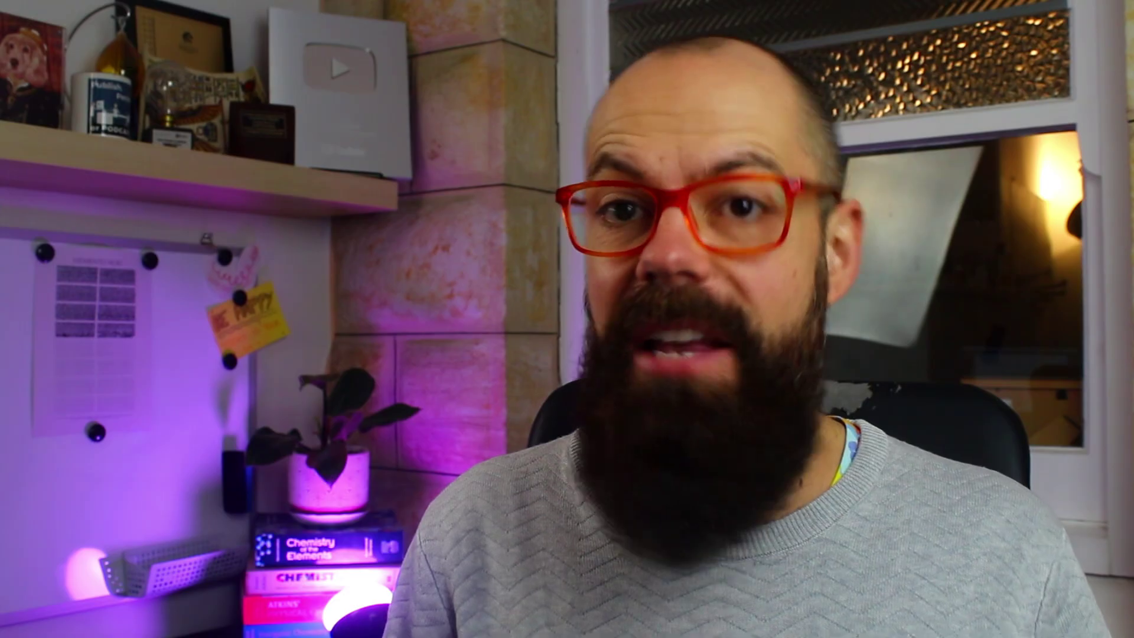